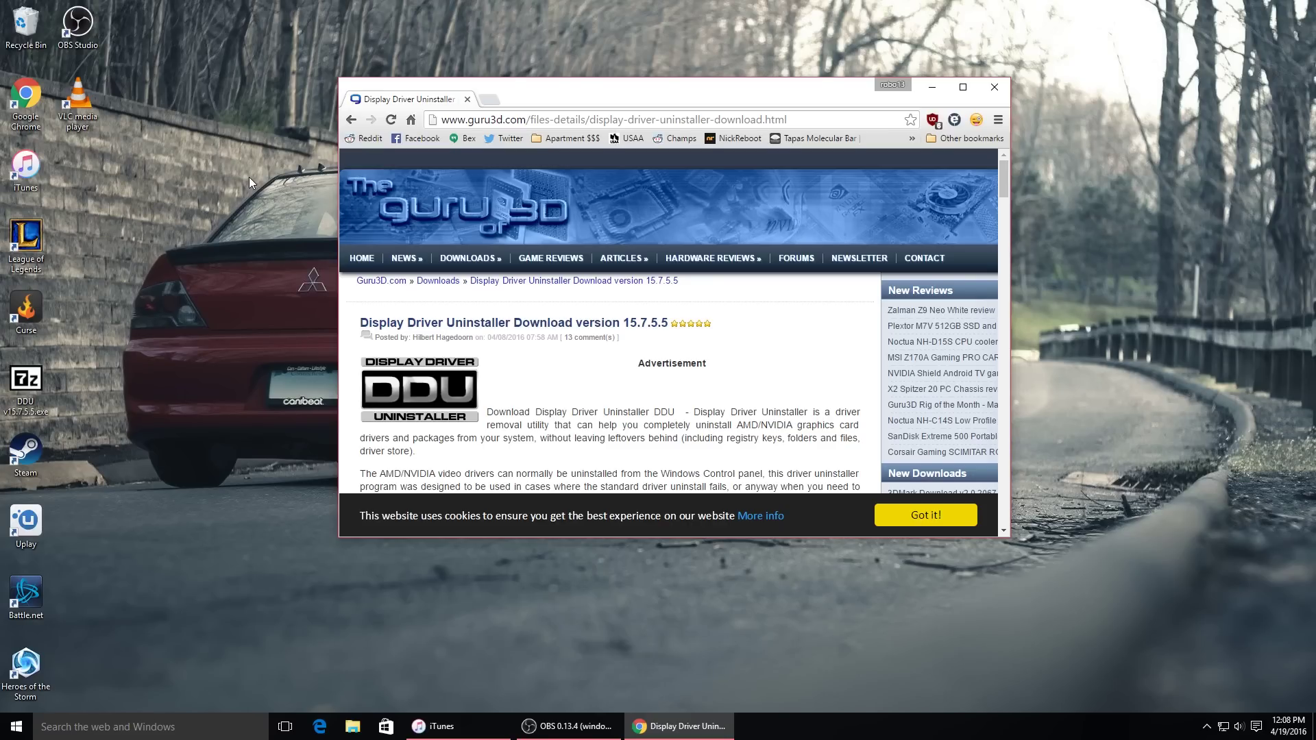
Step: Return to the Google results for 'ddu' and open the Guru3D DDU 15.7.5.5 download page
scroll(765, 319, "down", 1)
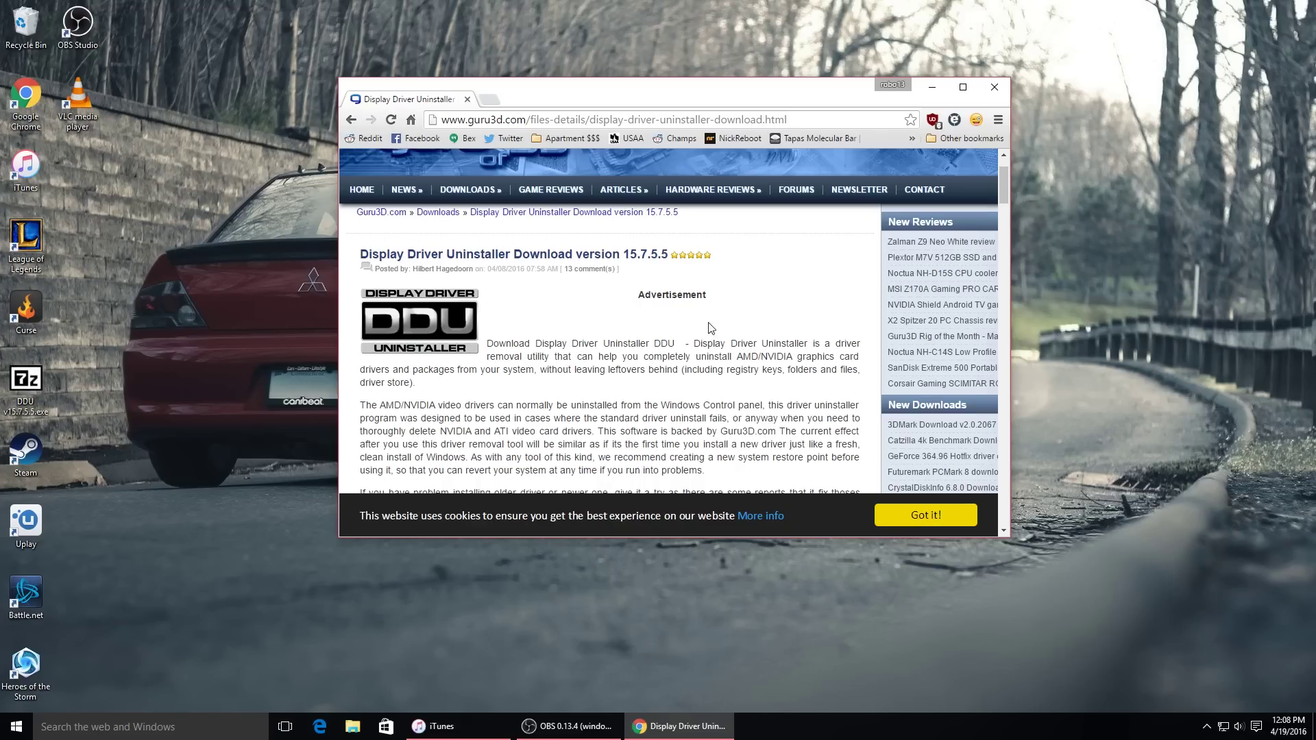
scroll(705, 322, "down", 1)
scroll(702, 315, "up", 1)
left_click(351, 119)
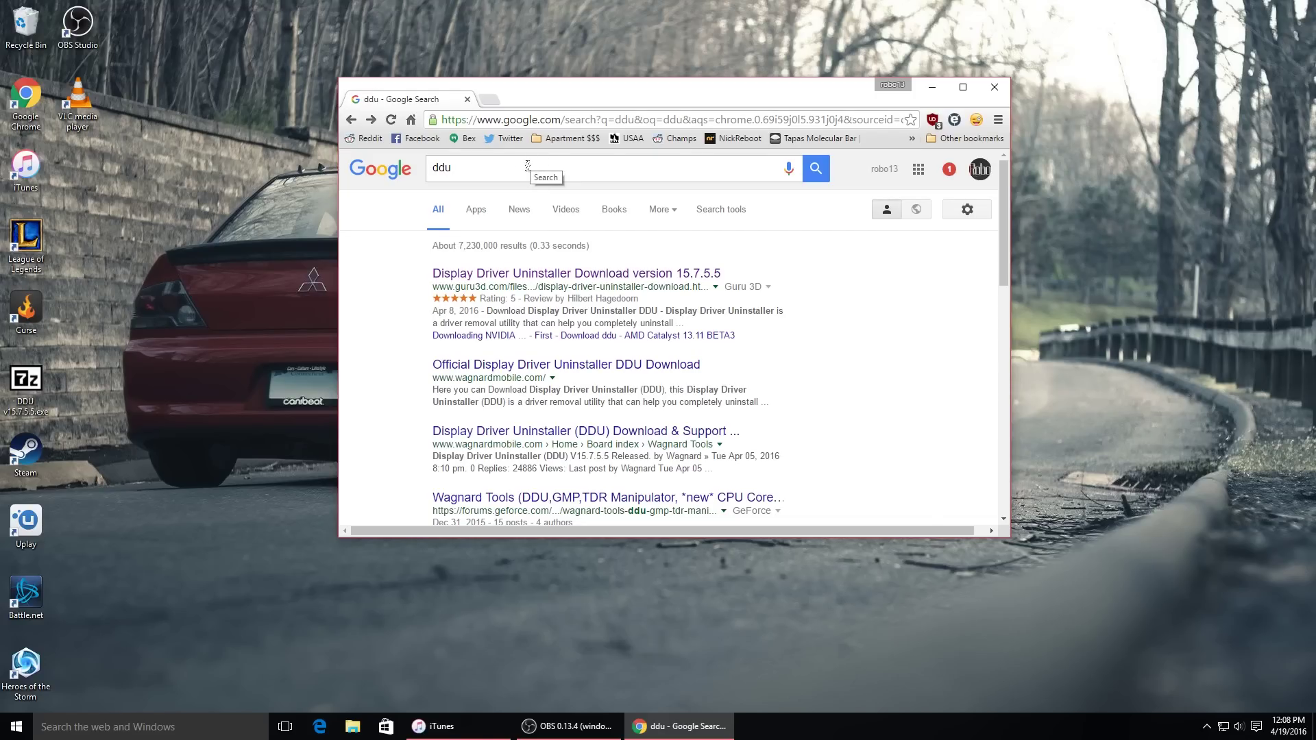
double_click(471, 168)
key("Right")
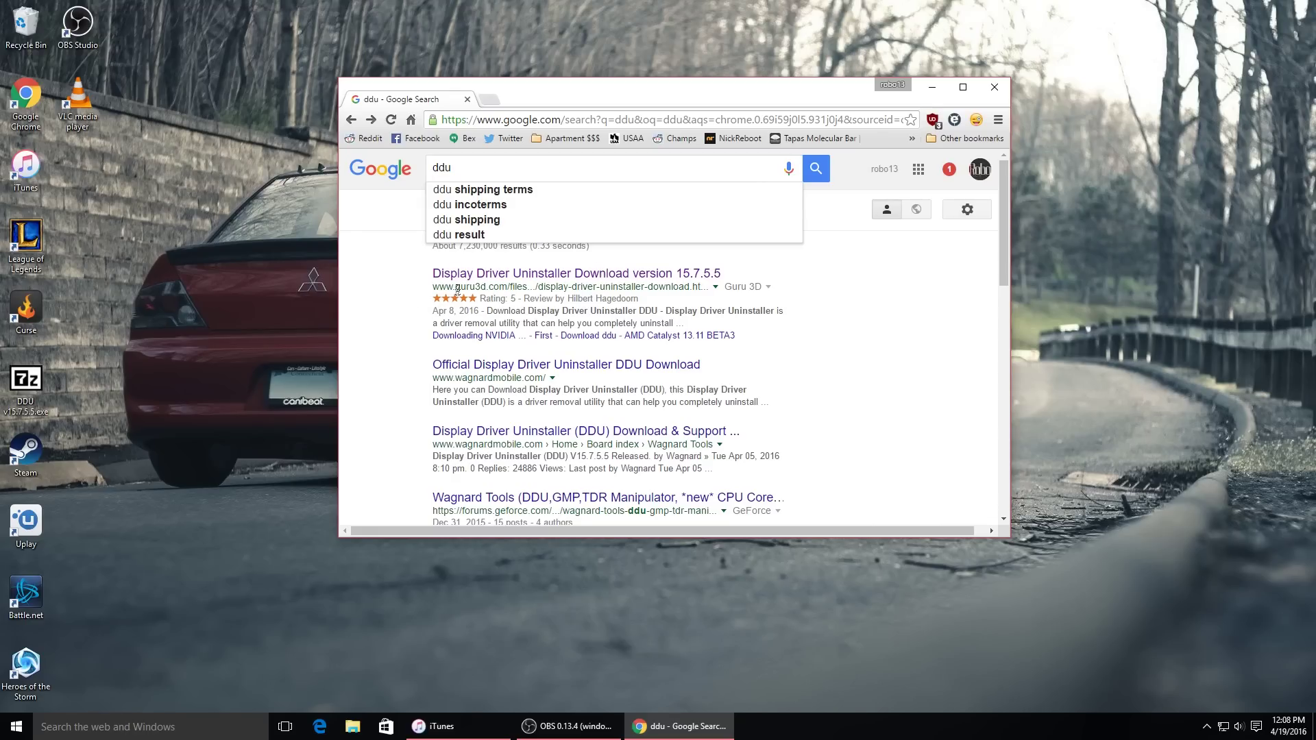
left_click(552, 276)
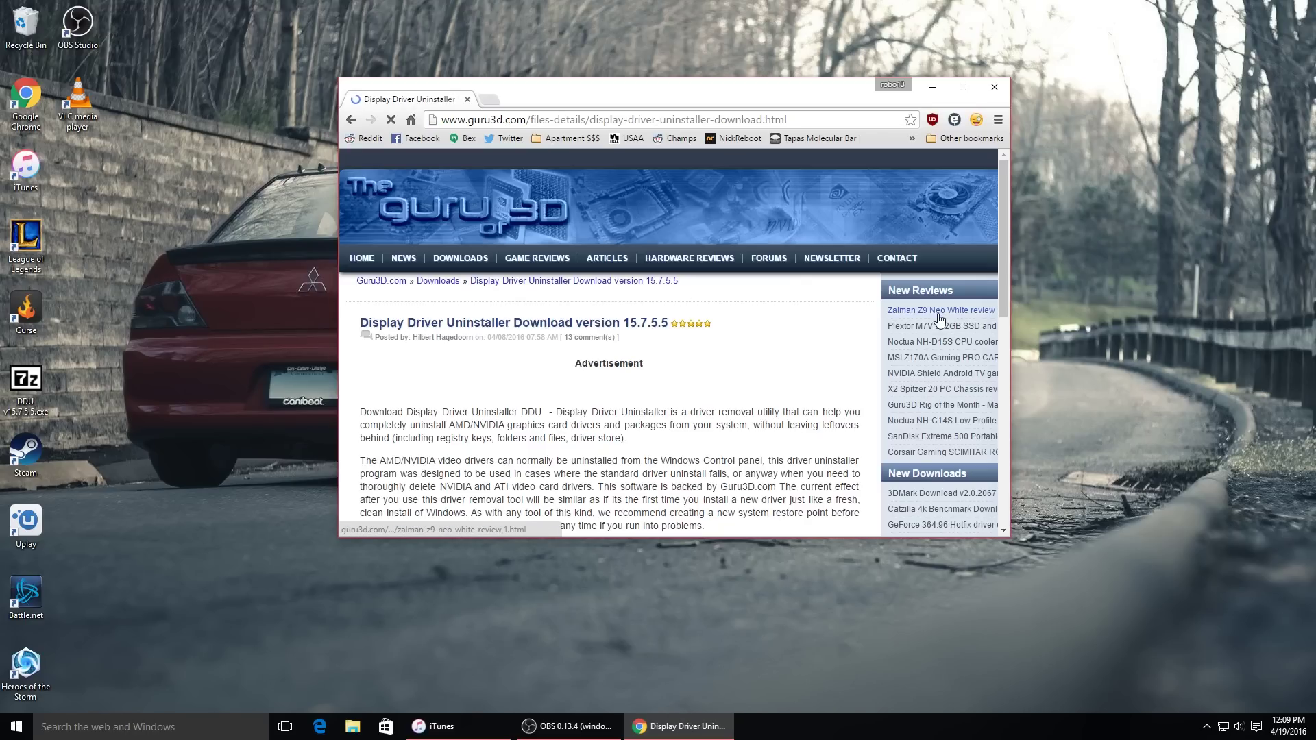
Step: Download DDU version 15.7.5.5 and show the downloaded zip in the Downloads folder
scroll(799, 368, "down", 8)
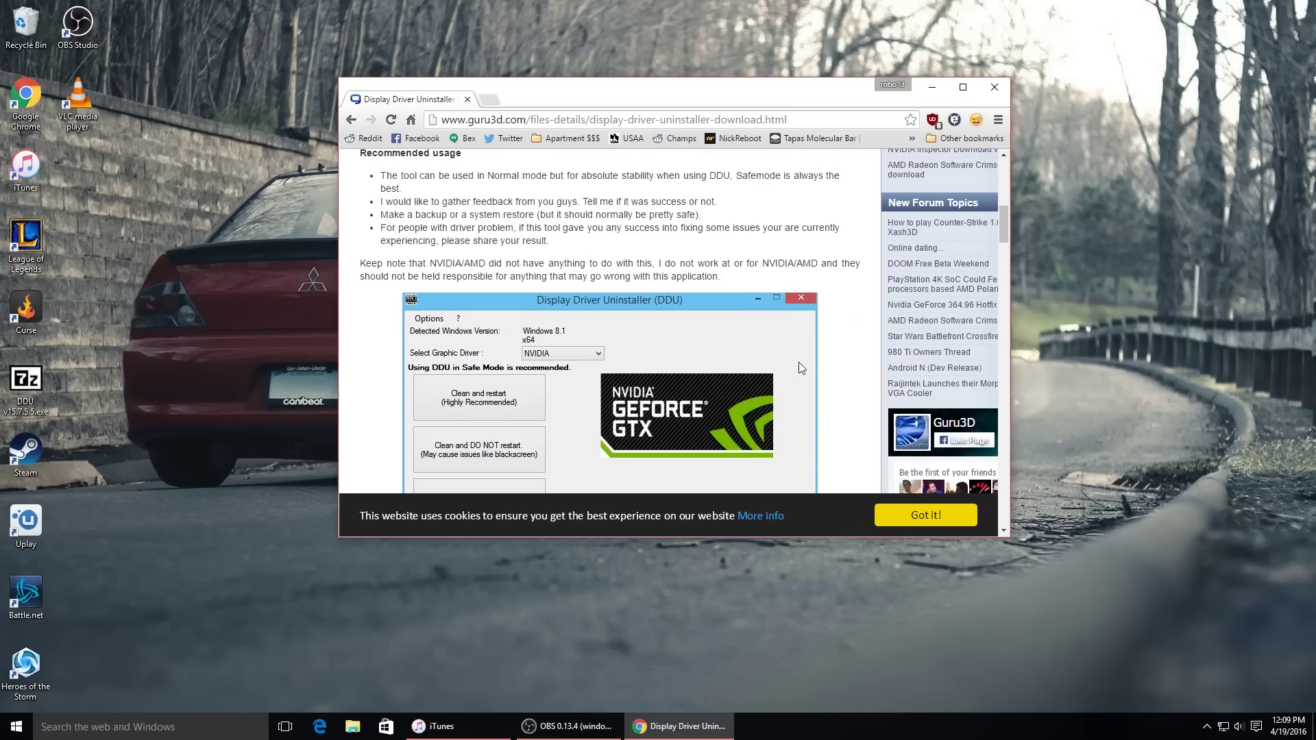
scroll(799, 367, "down", 10)
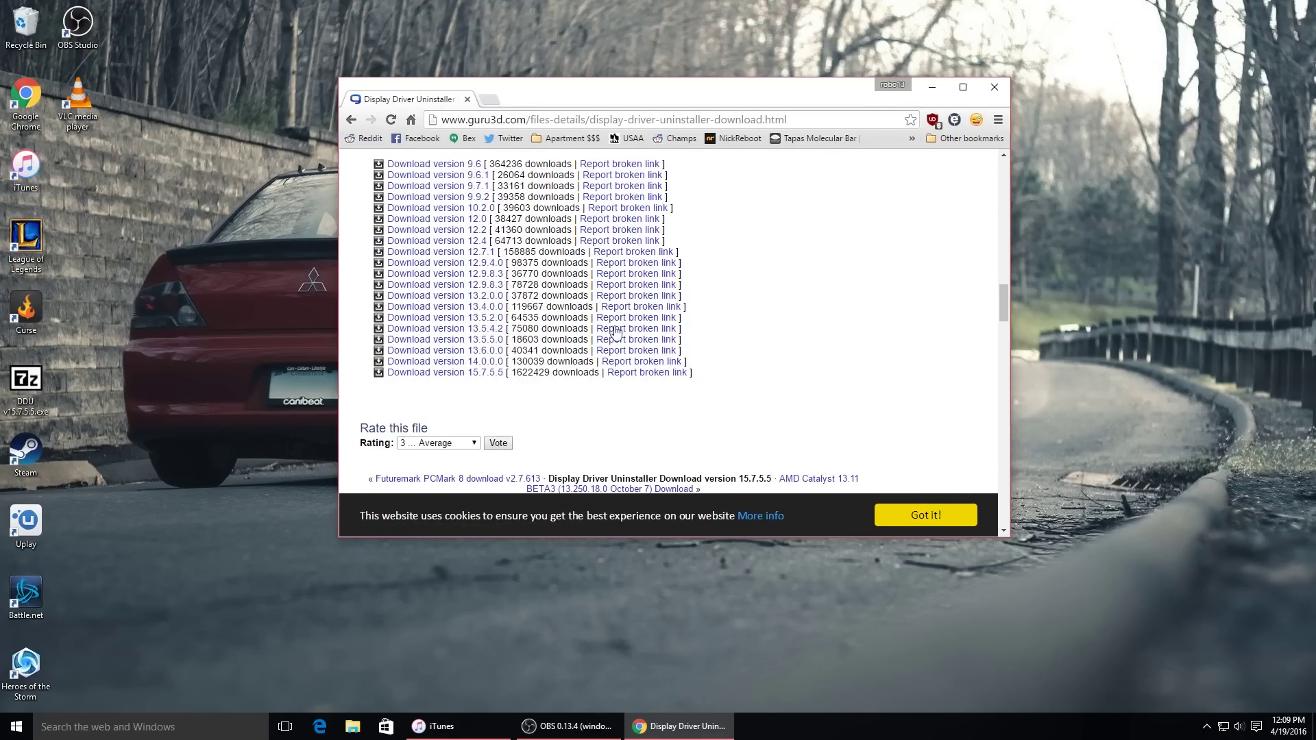
scroll(621, 335, "up", 1)
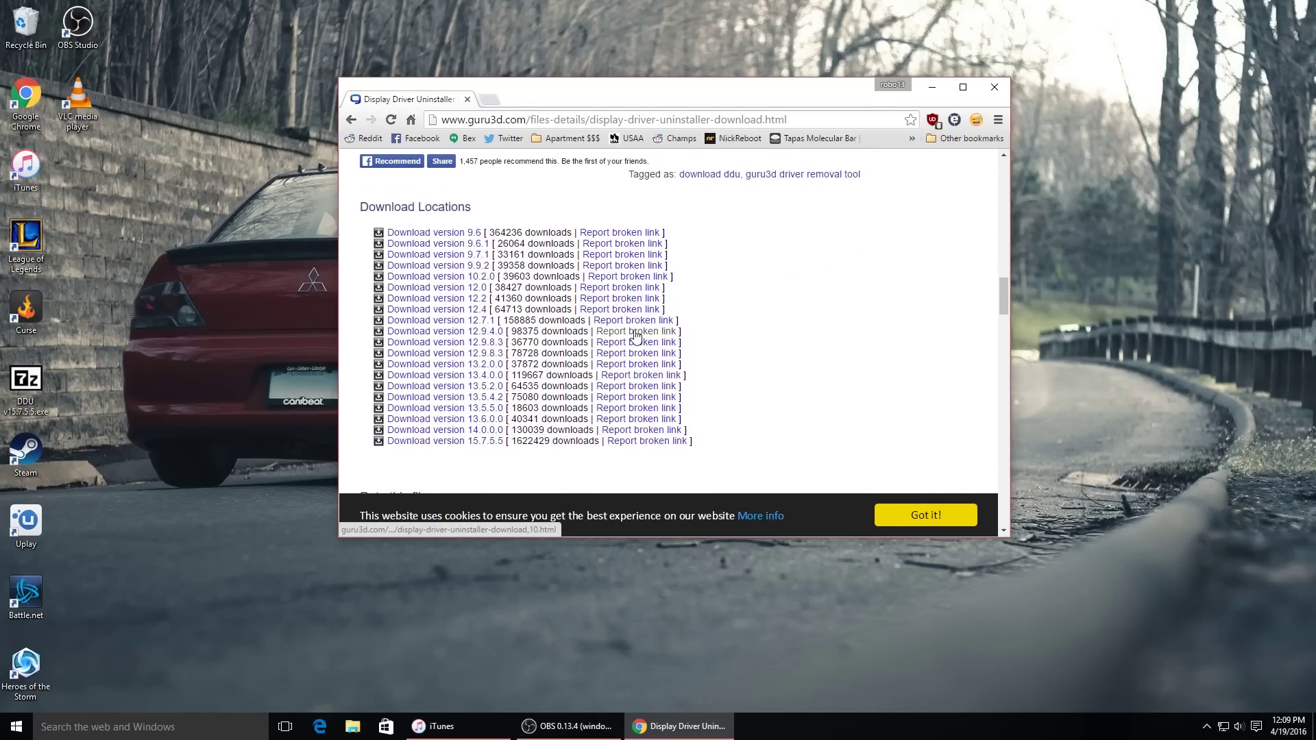
left_click(484, 446)
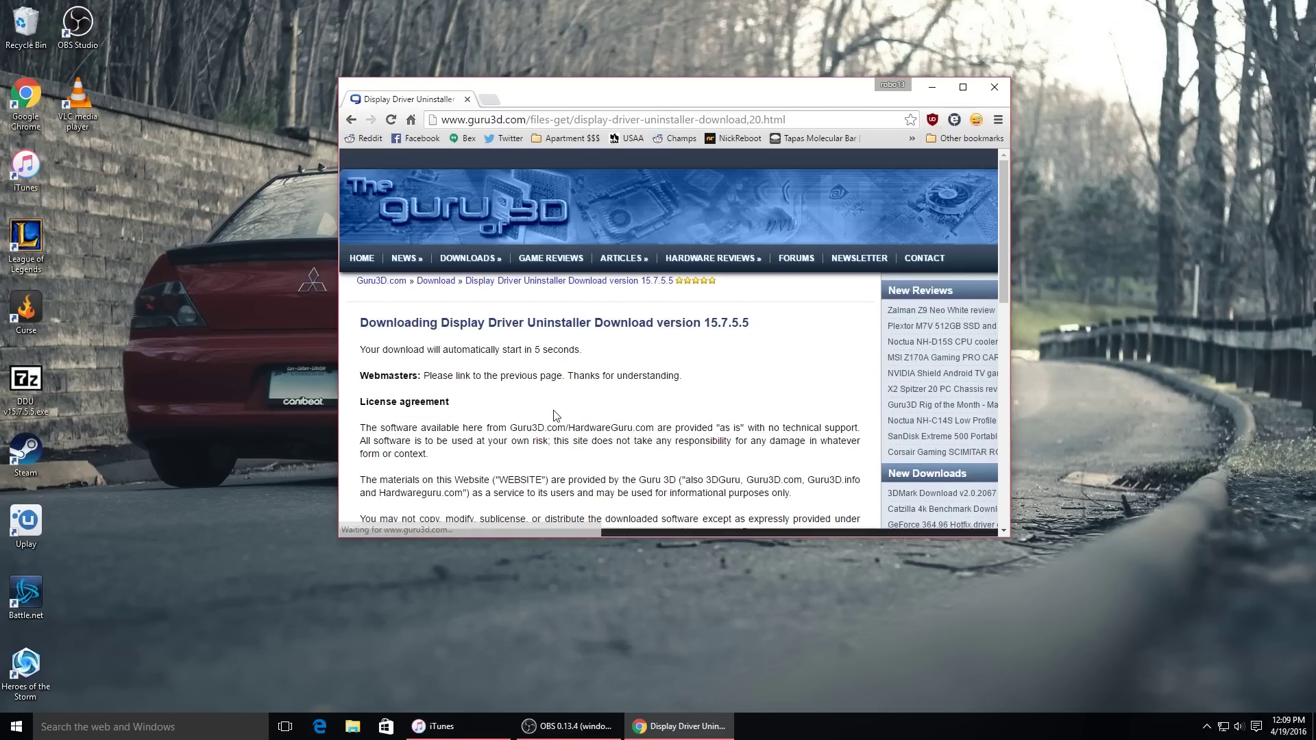
scroll(707, 259, "down", 3)
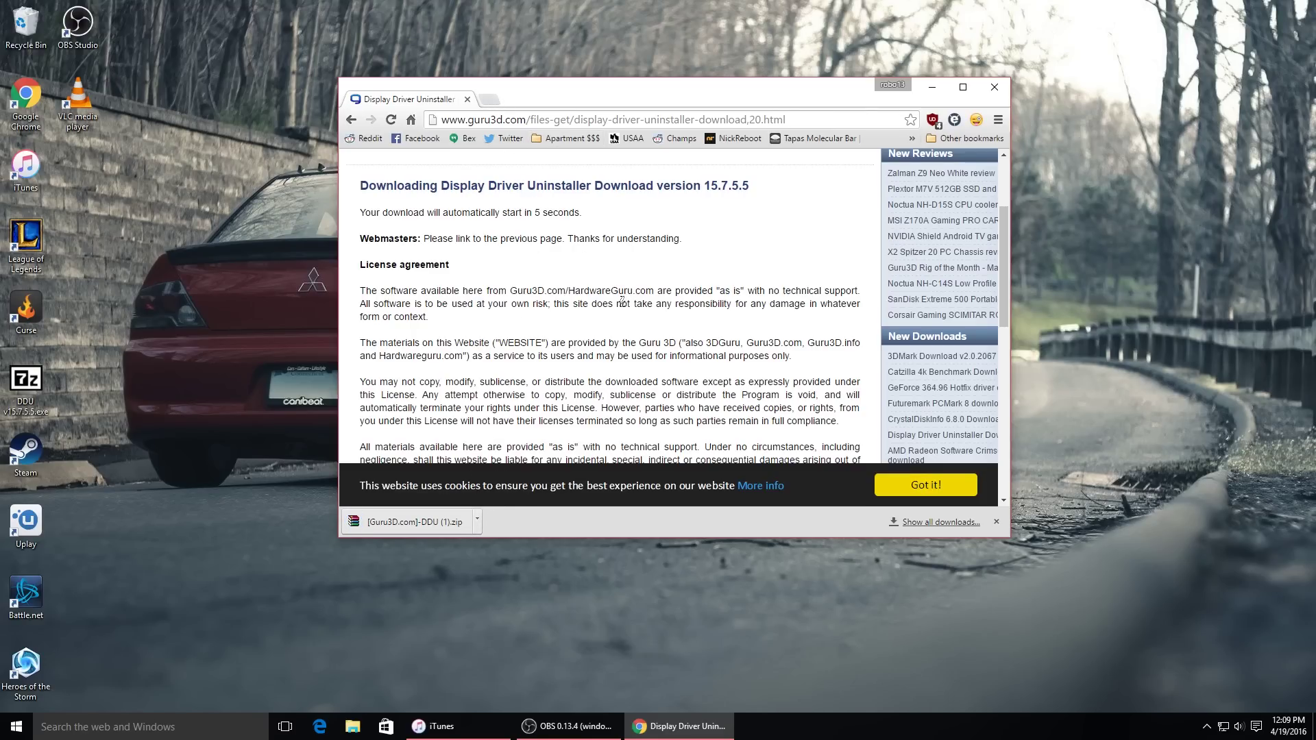
left_click(478, 519)
left_click(523, 586)
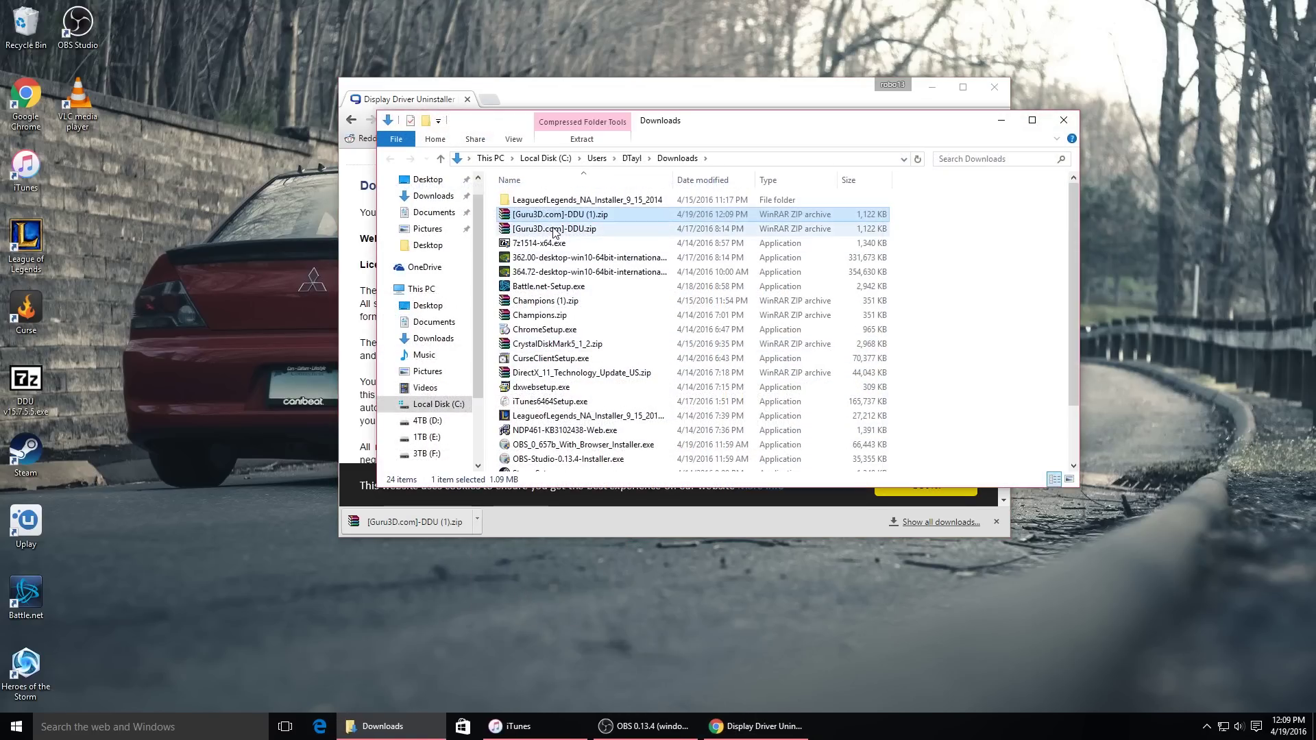
Step: Extract the DDU zip into its own [Guru3D.com]-DDU (1) folder and open it
right_click(558, 219)
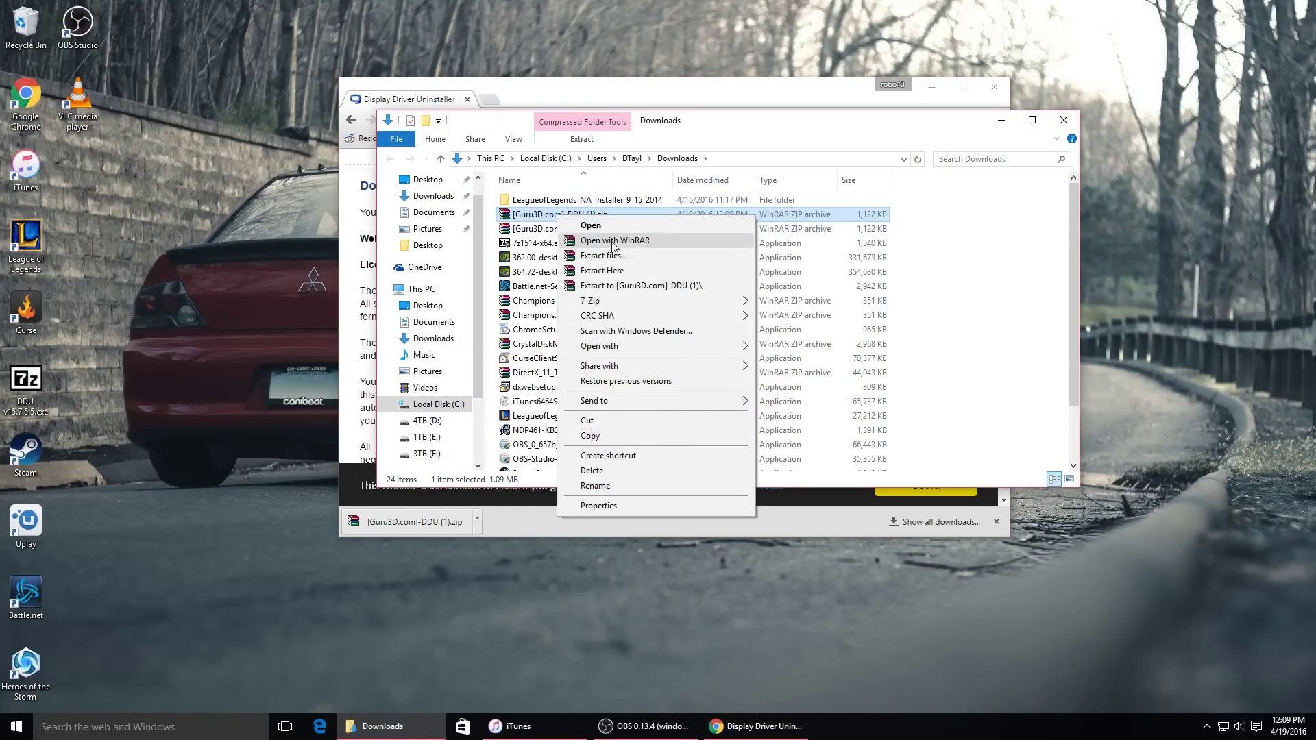
left_click(624, 287)
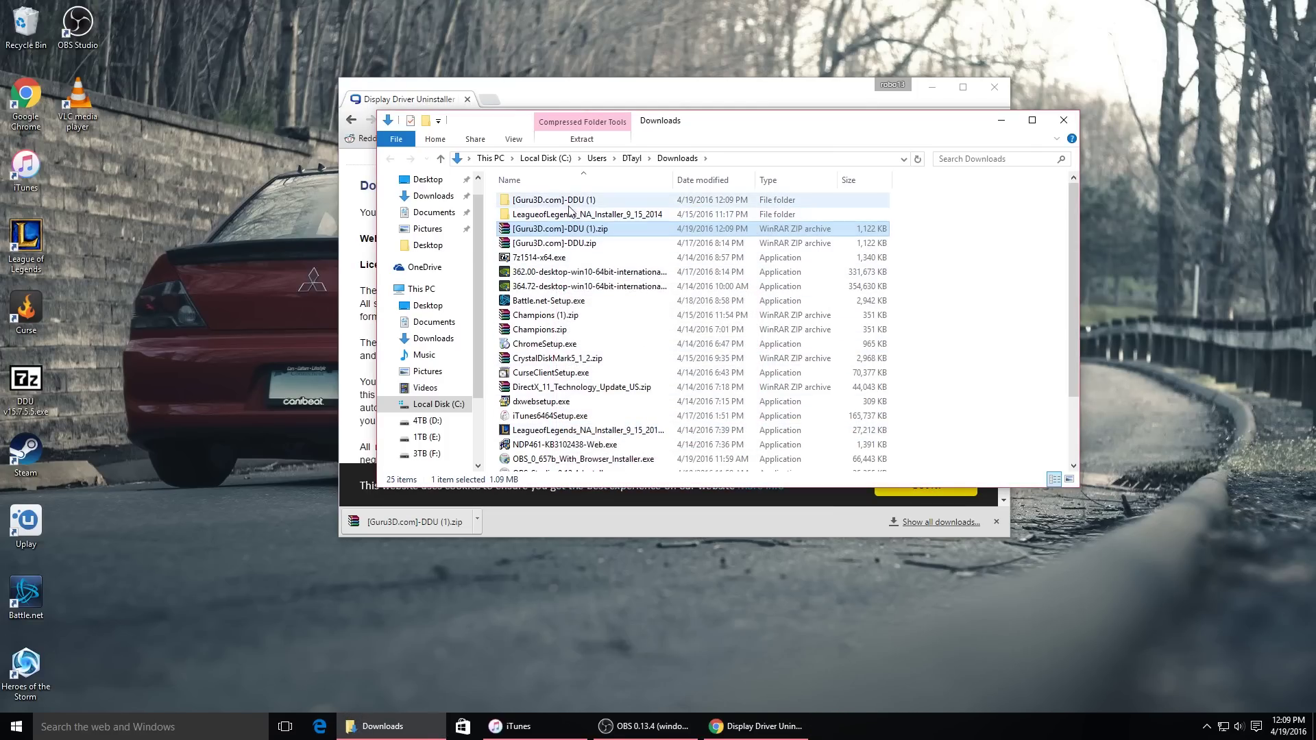
double_click(559, 201)
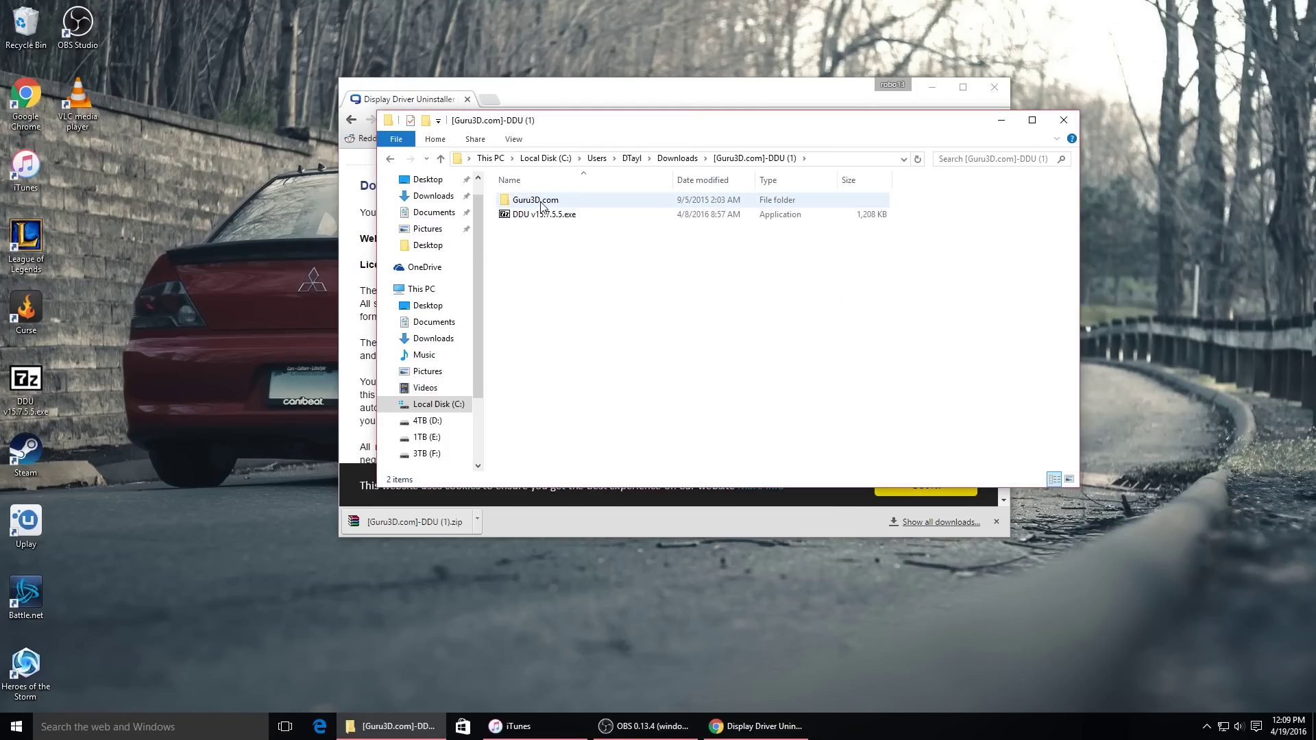
double_click(541, 203)
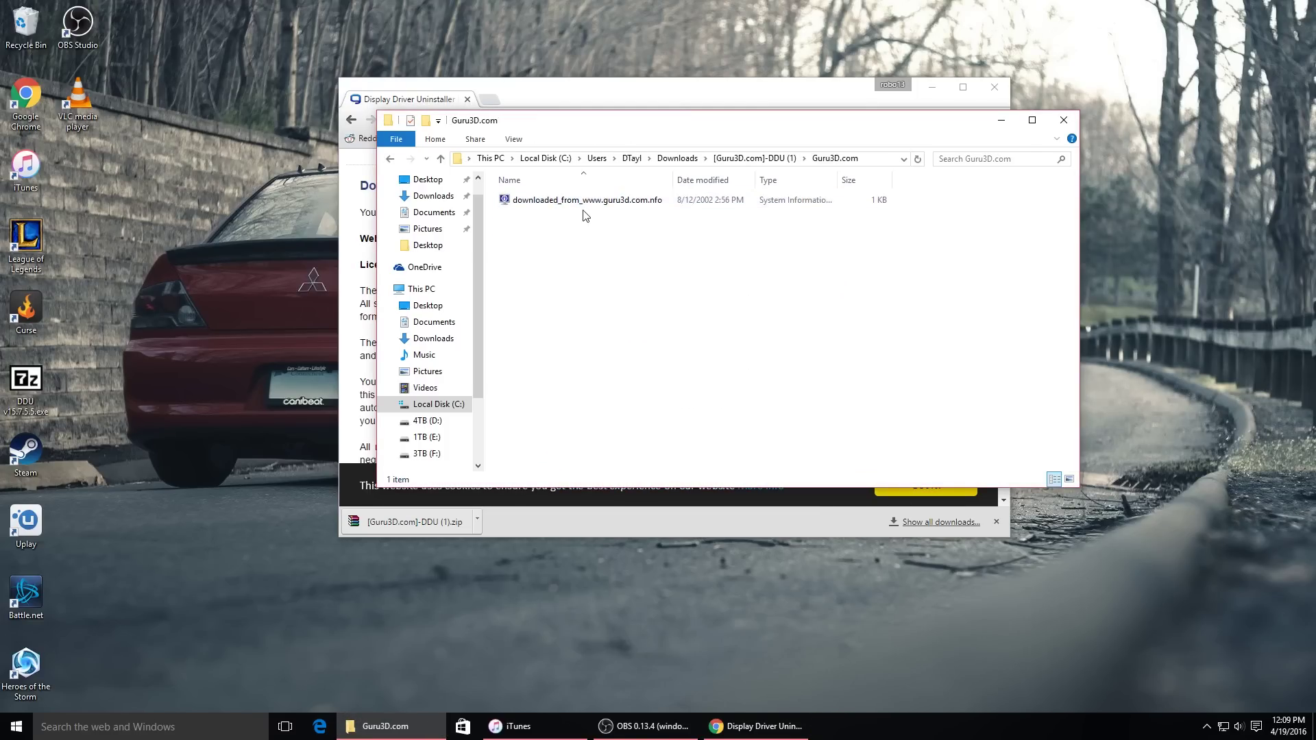
key("alt+Left")
Step: Run DDU v15.7.5.5.exe to extract its files here, then launch Display Driver Uninstaller.exe
left_click(565, 215)
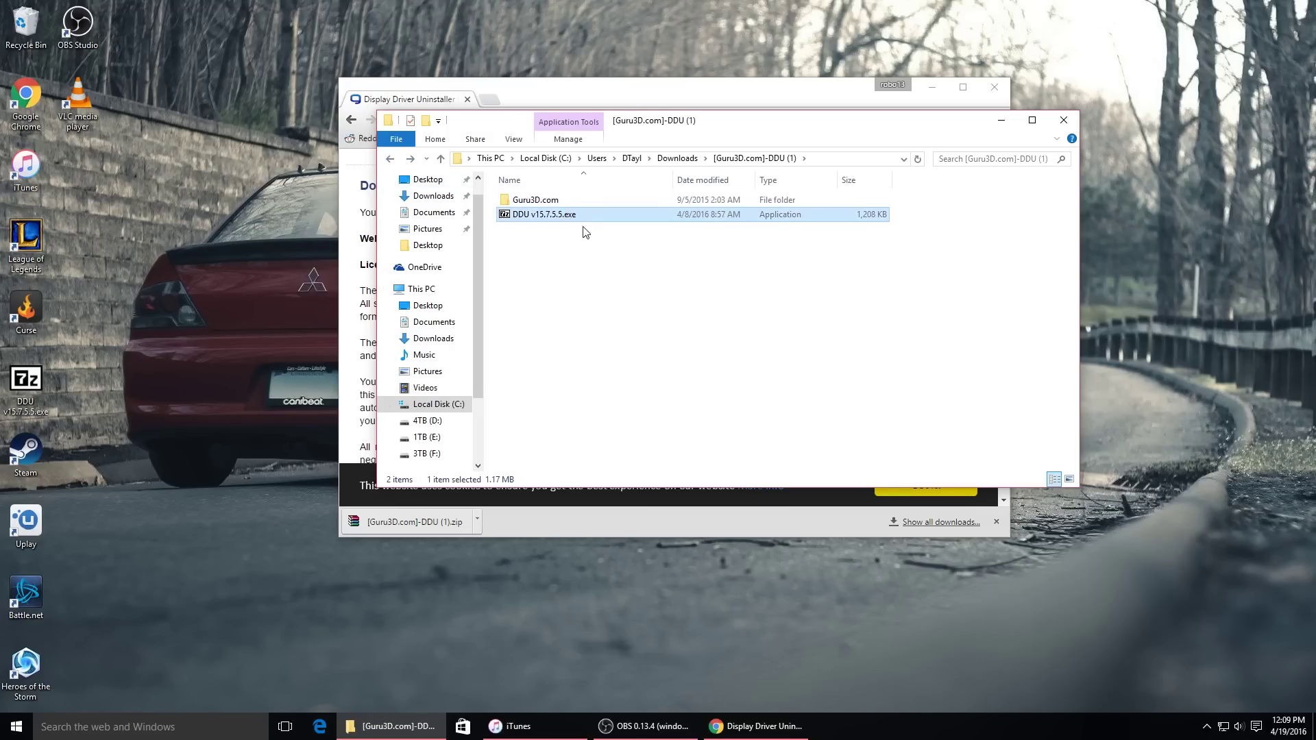
double_click(568, 218)
left_click(703, 380)
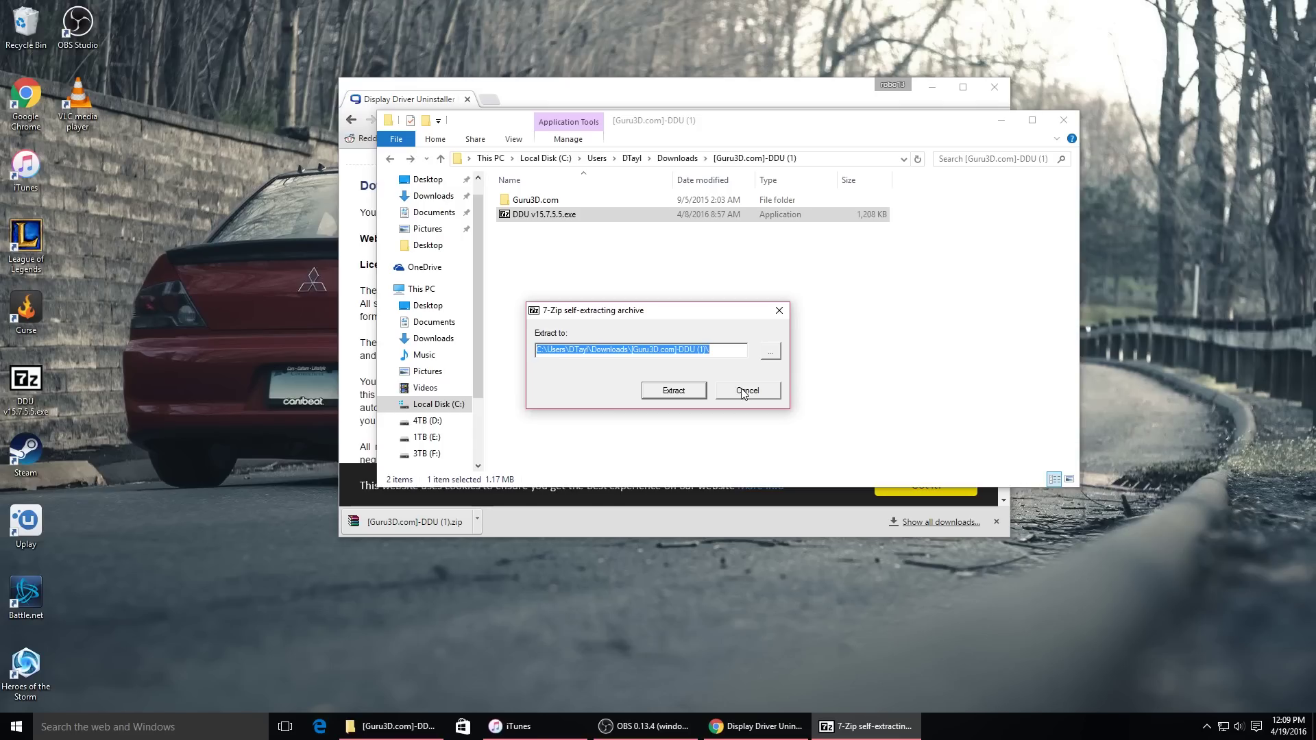
left_click(674, 390)
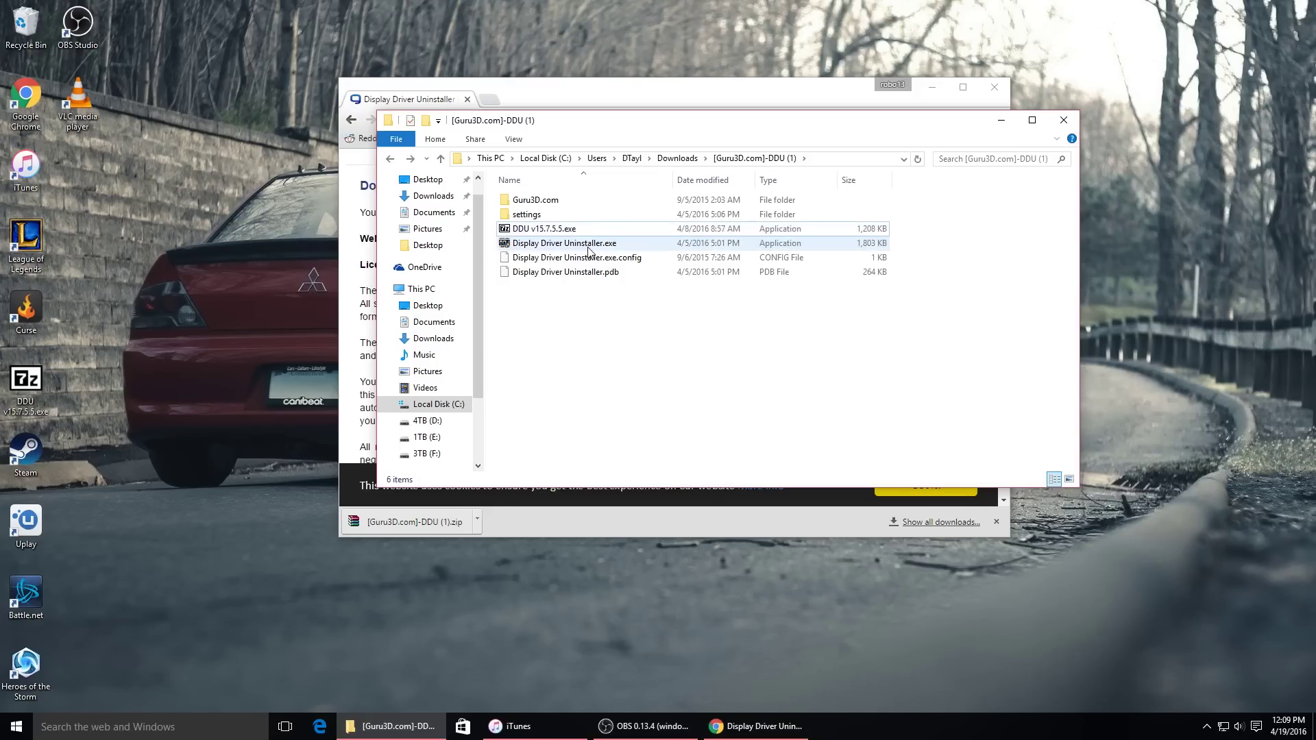
left_click(588, 248)
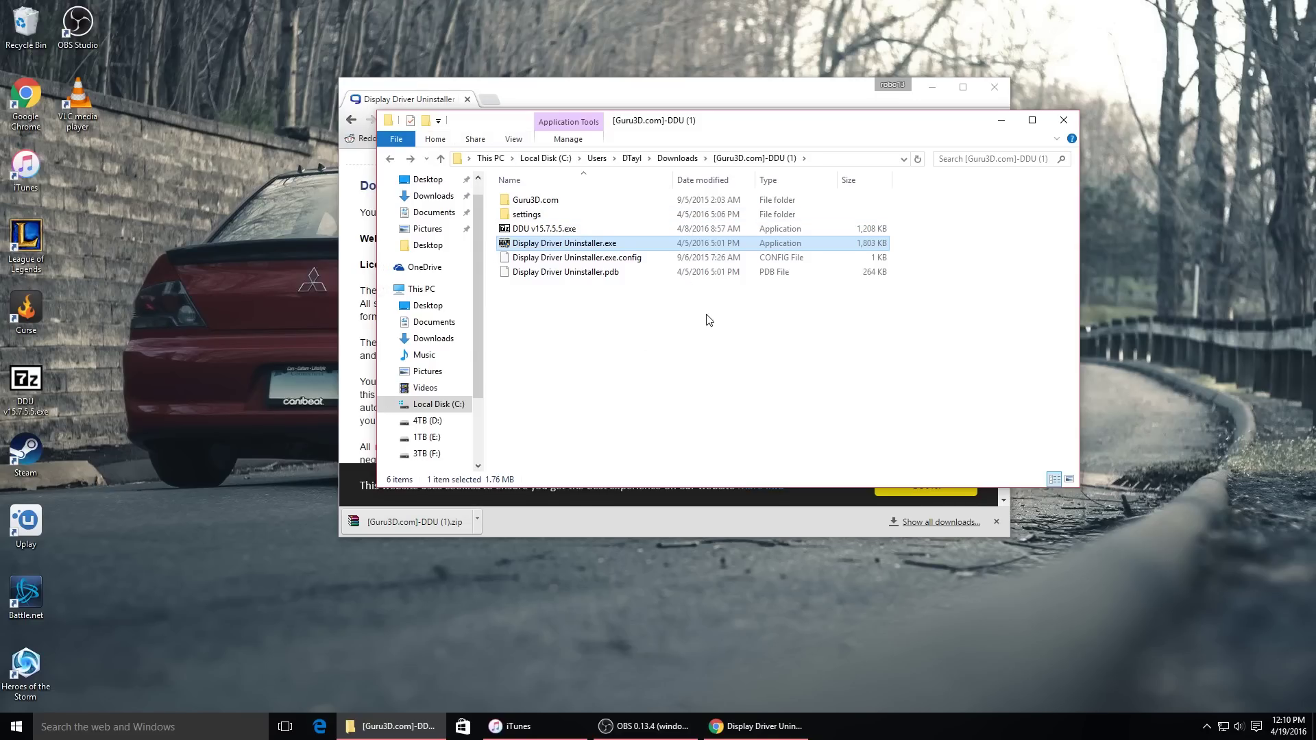
double_click(586, 243)
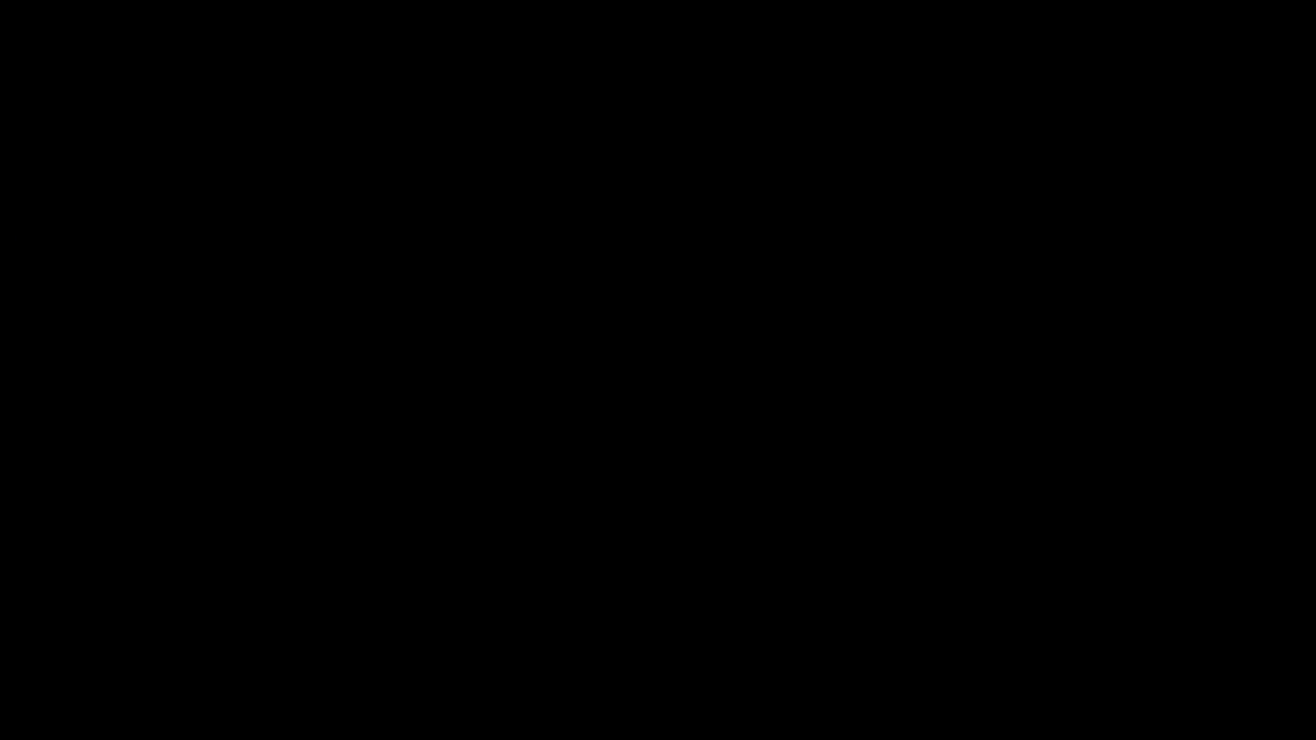
Step: Approve administrator rights, launch DDU in Normal mode, and minimize the file window
key("alt+y")
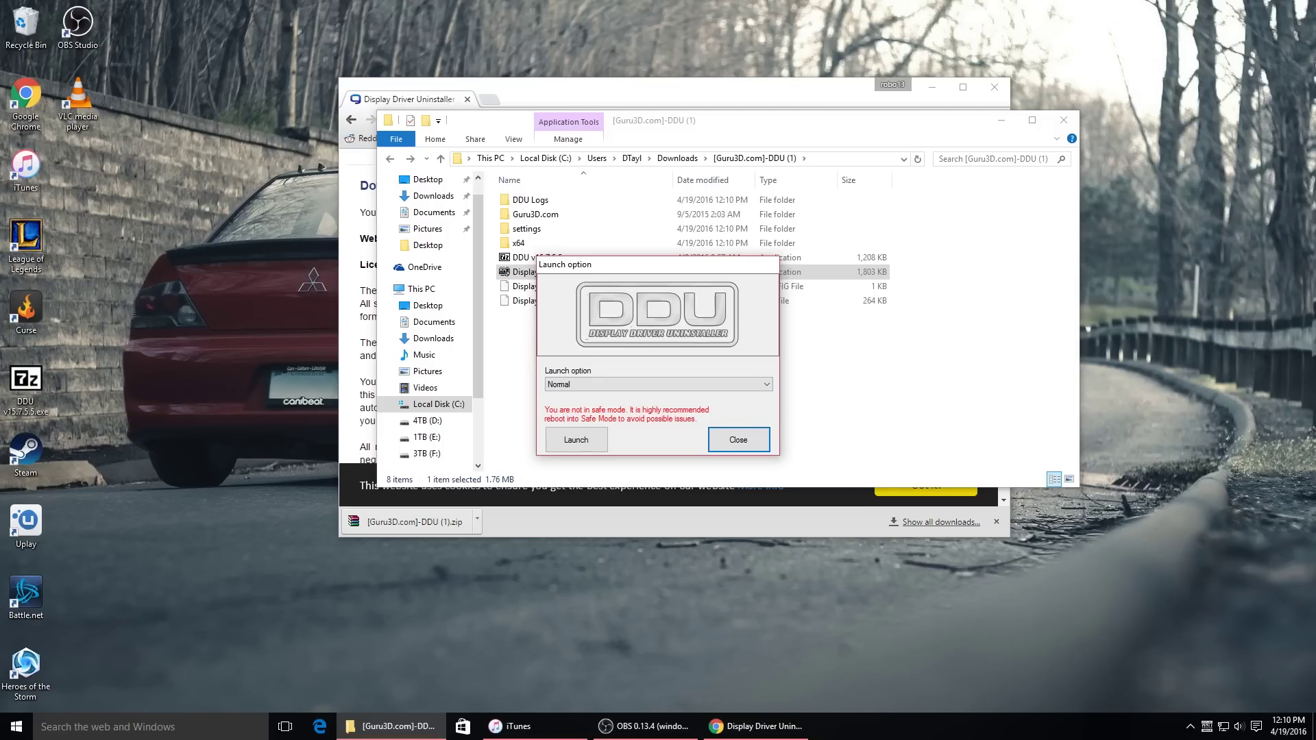
key("alt+Down")
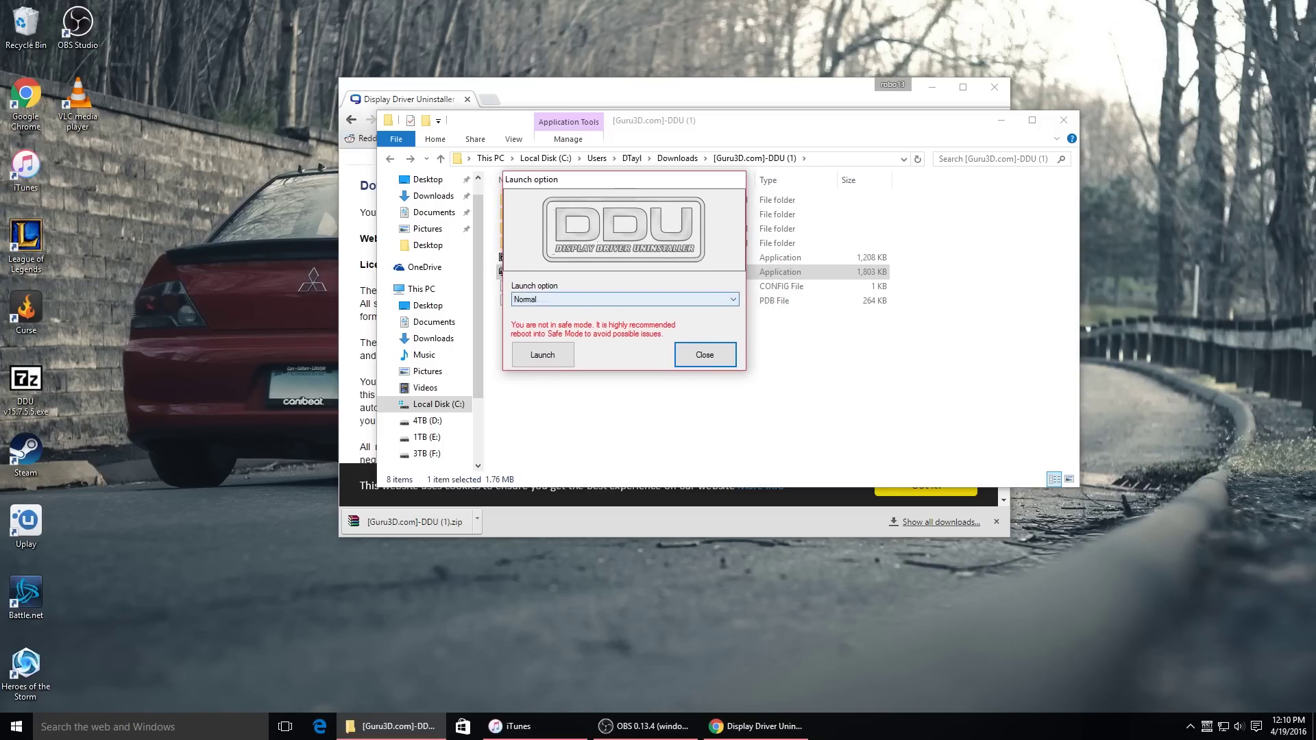
key("Down")
key("Down")
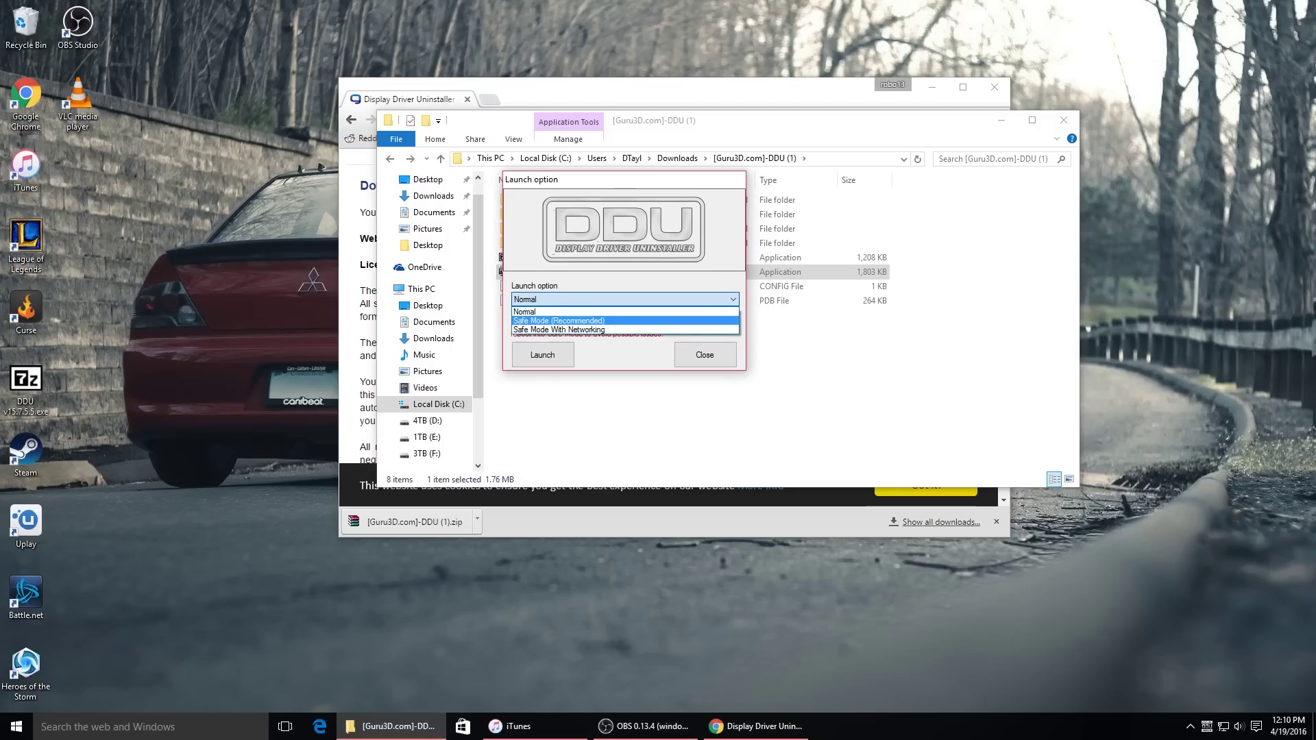
key("Up")
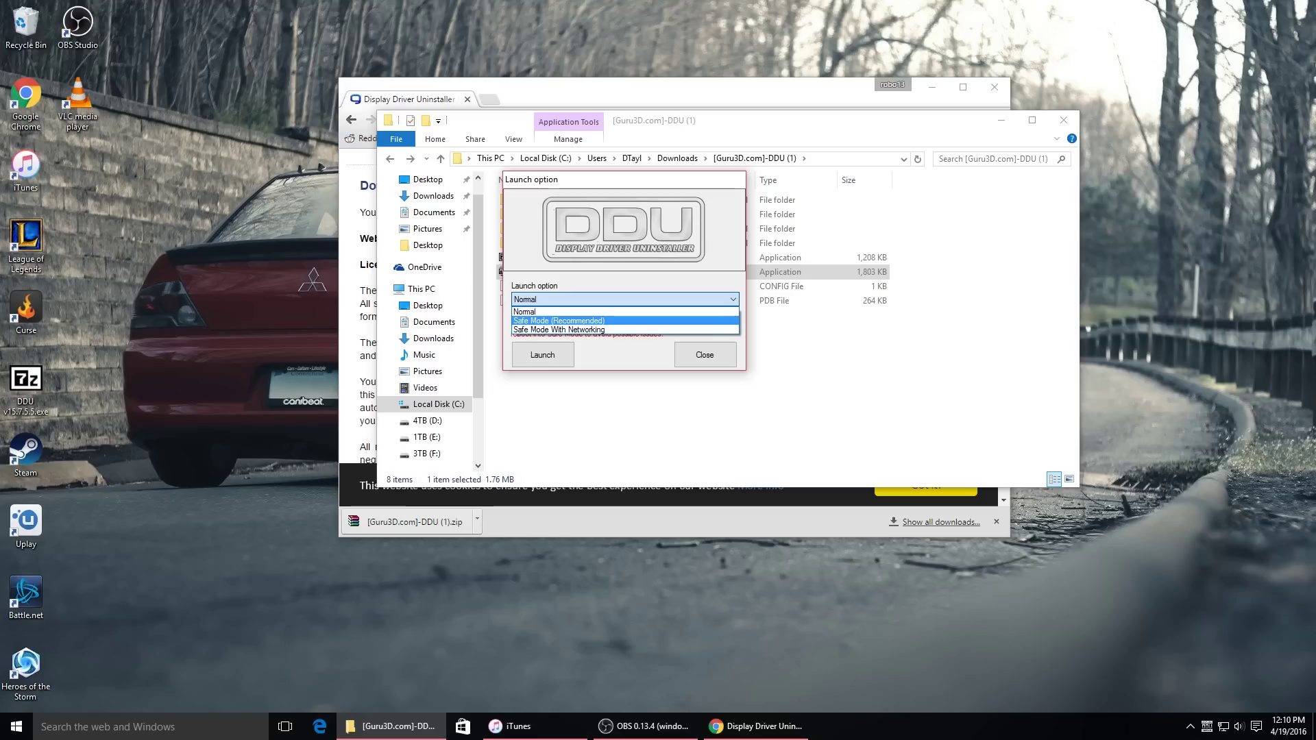
key("Escape")
key("Tab")
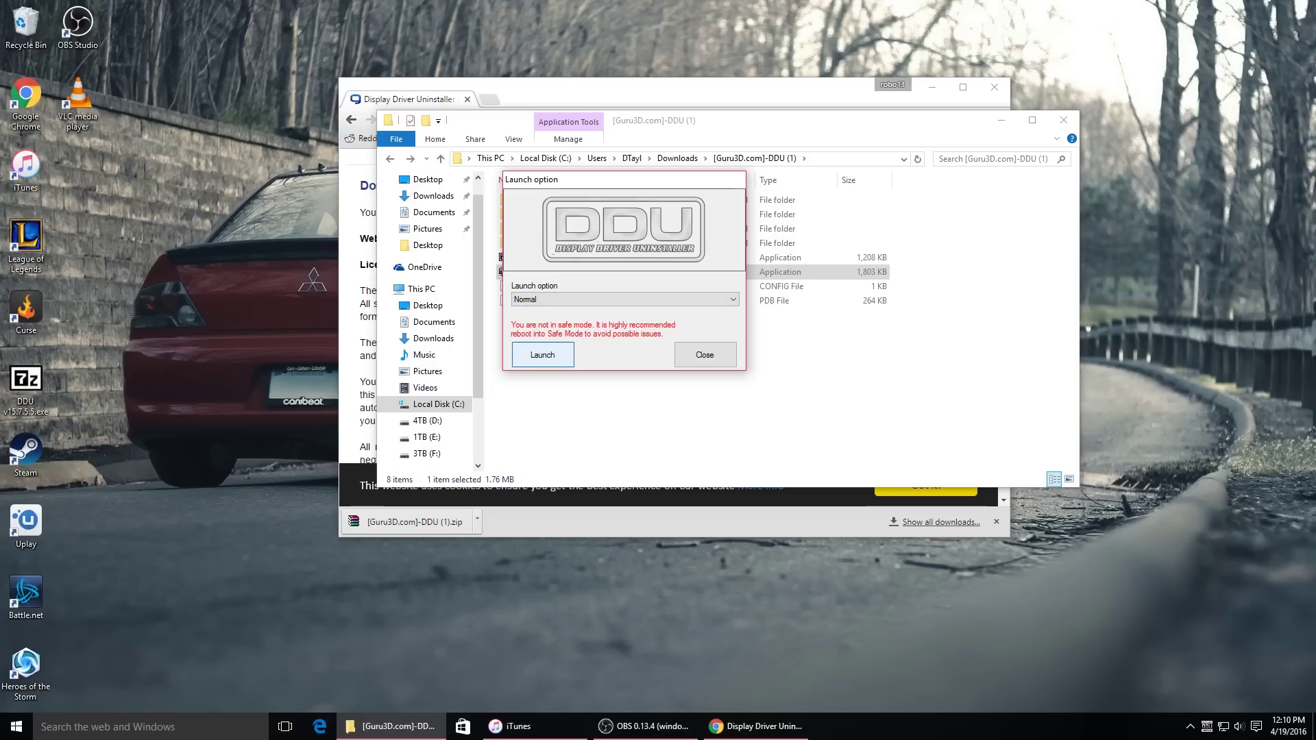
key("Return")
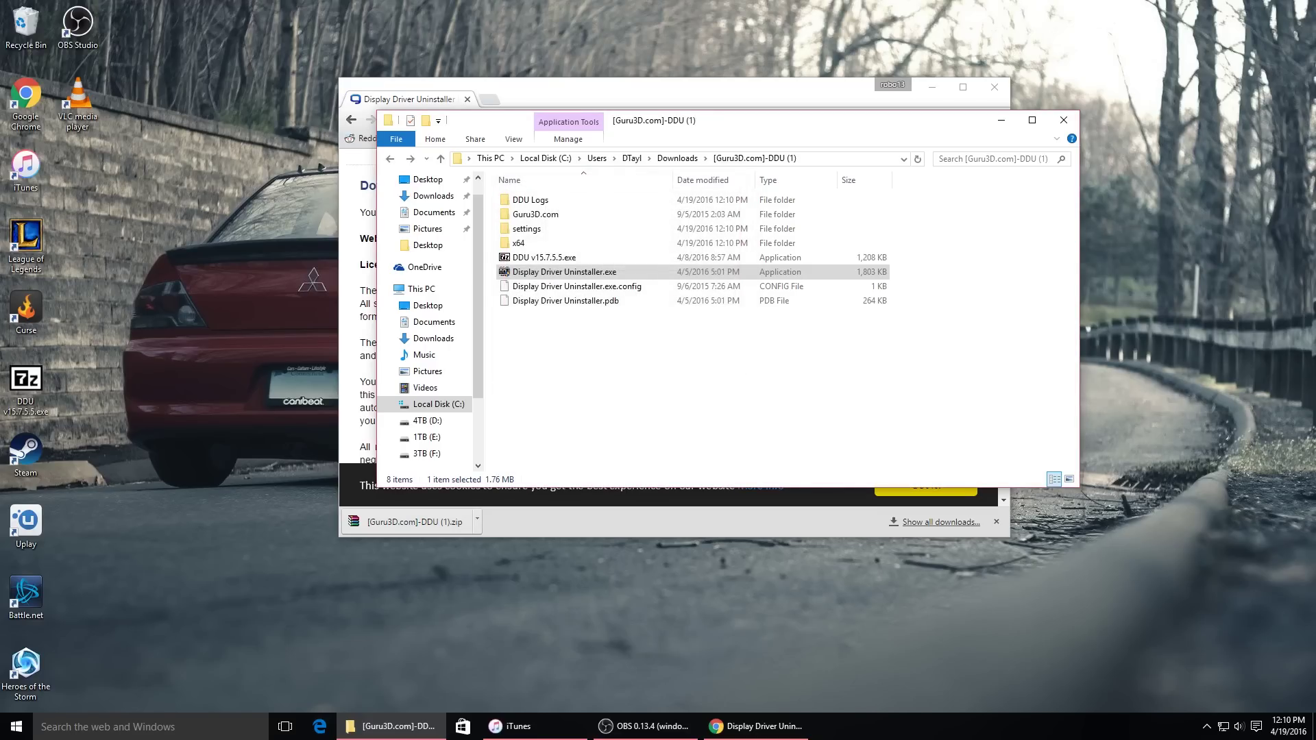
left_click(999, 120)
left_click(931, 87)
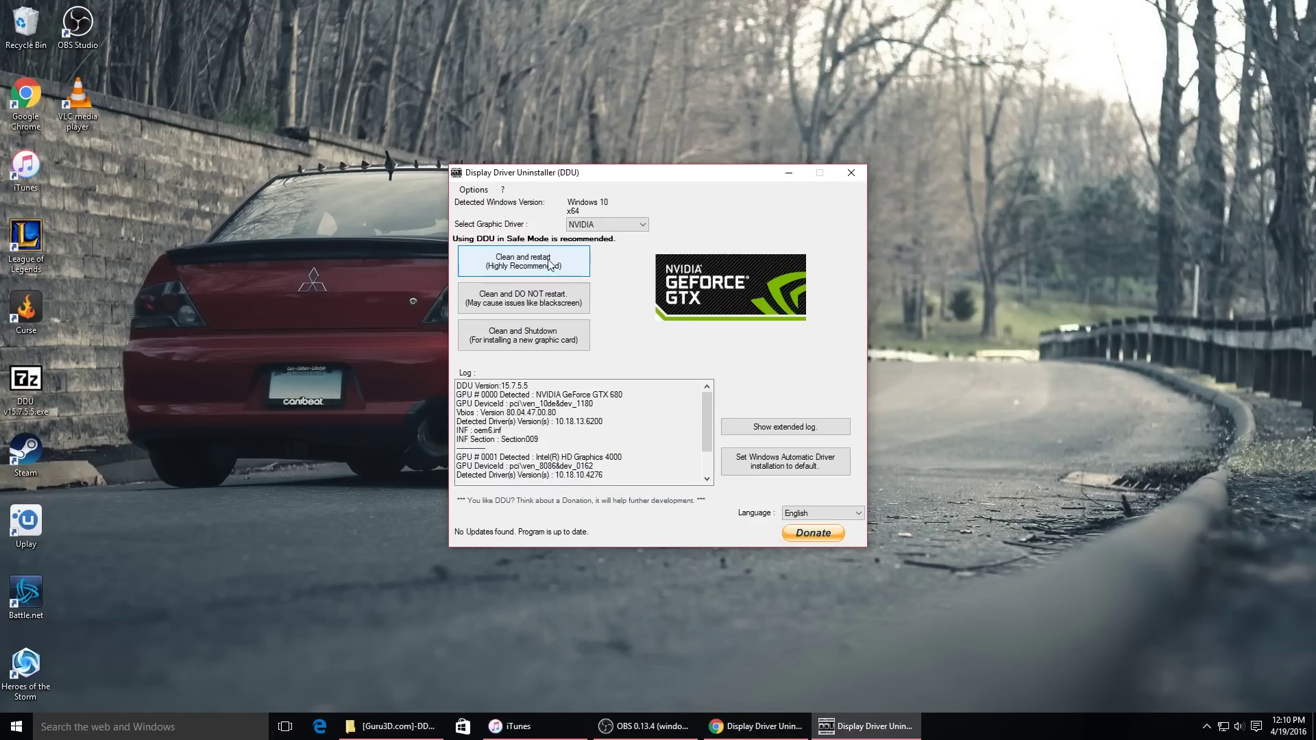
left_click_drag(622, 394, 534, 395)
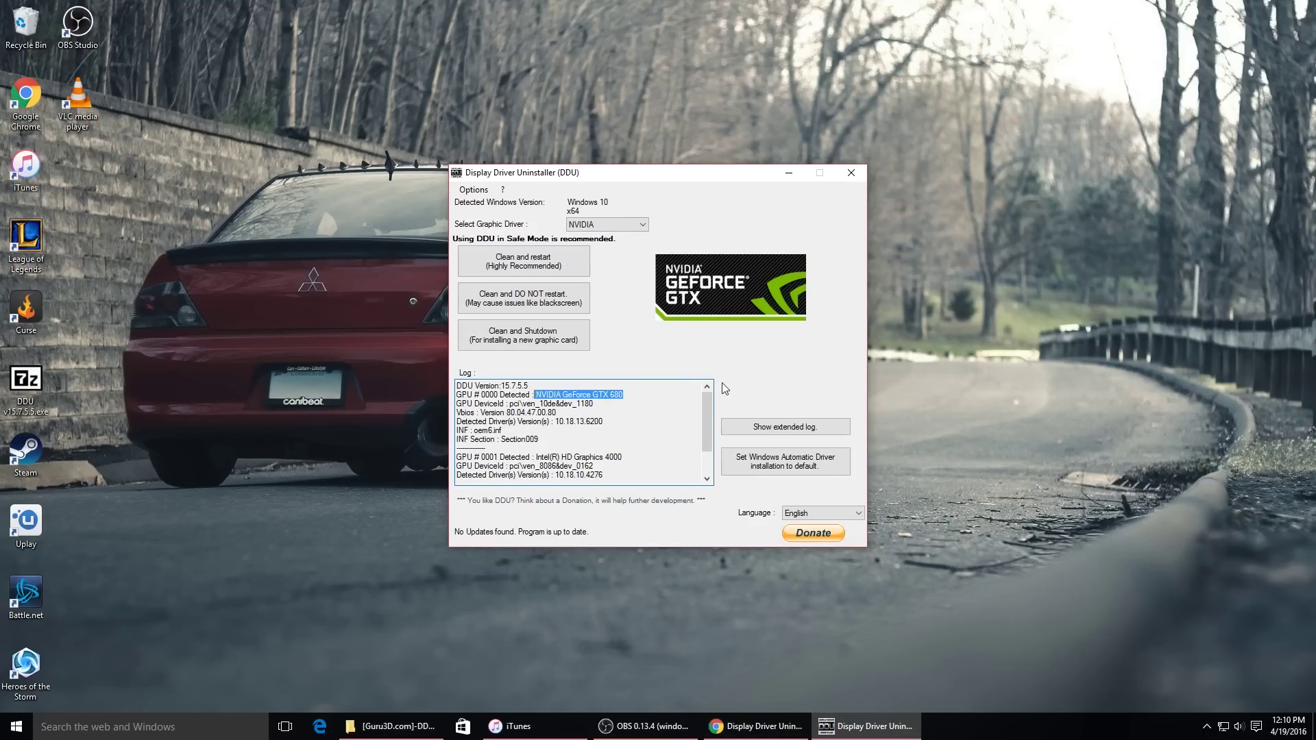
left_click(608, 224)
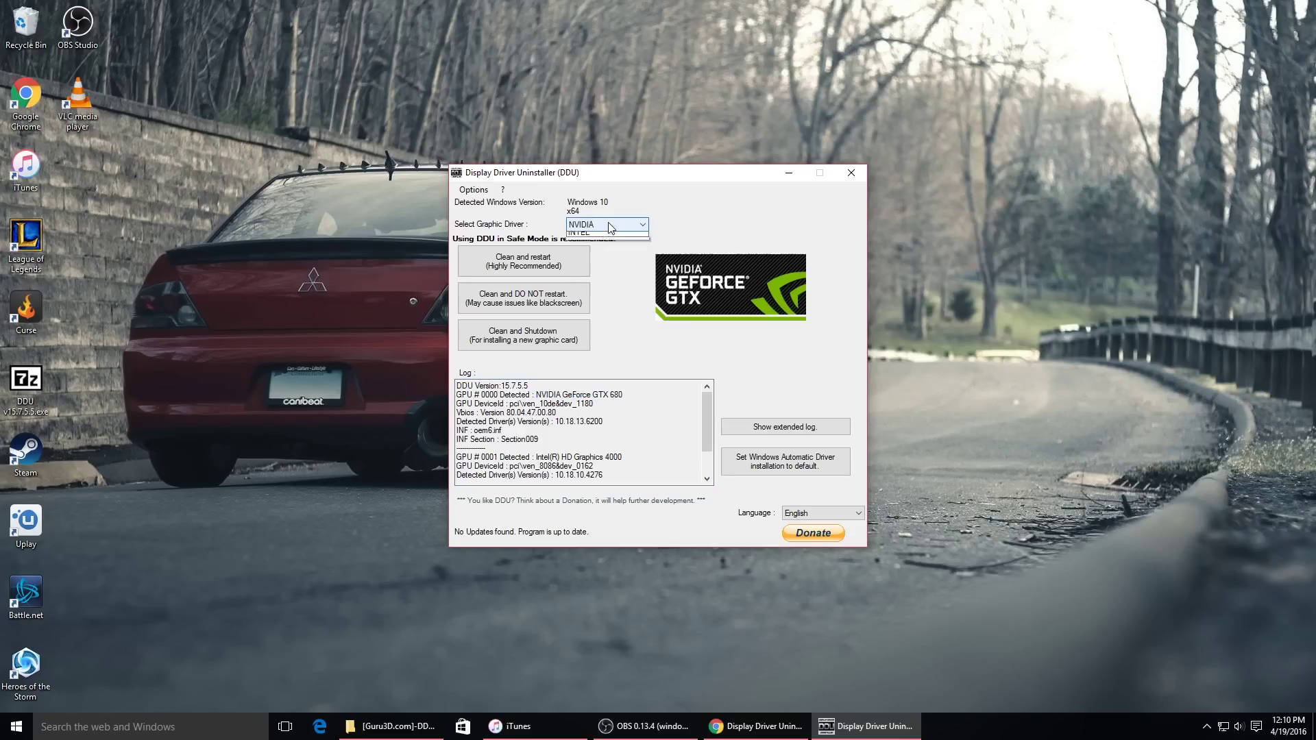
left_click(607, 222)
left_click(601, 226)
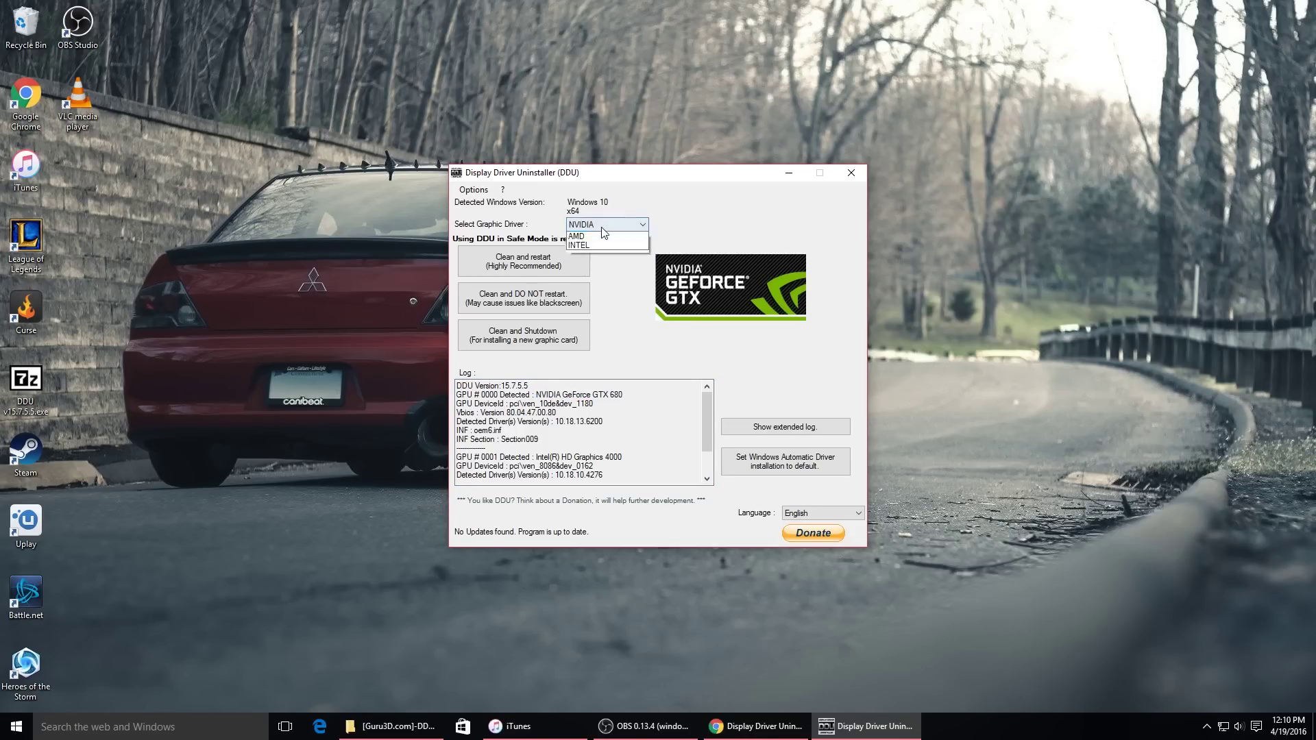
left_click(611, 247)
left_click(608, 224)
left_click(610, 254)
left_click(607, 224)
left_click(587, 237)
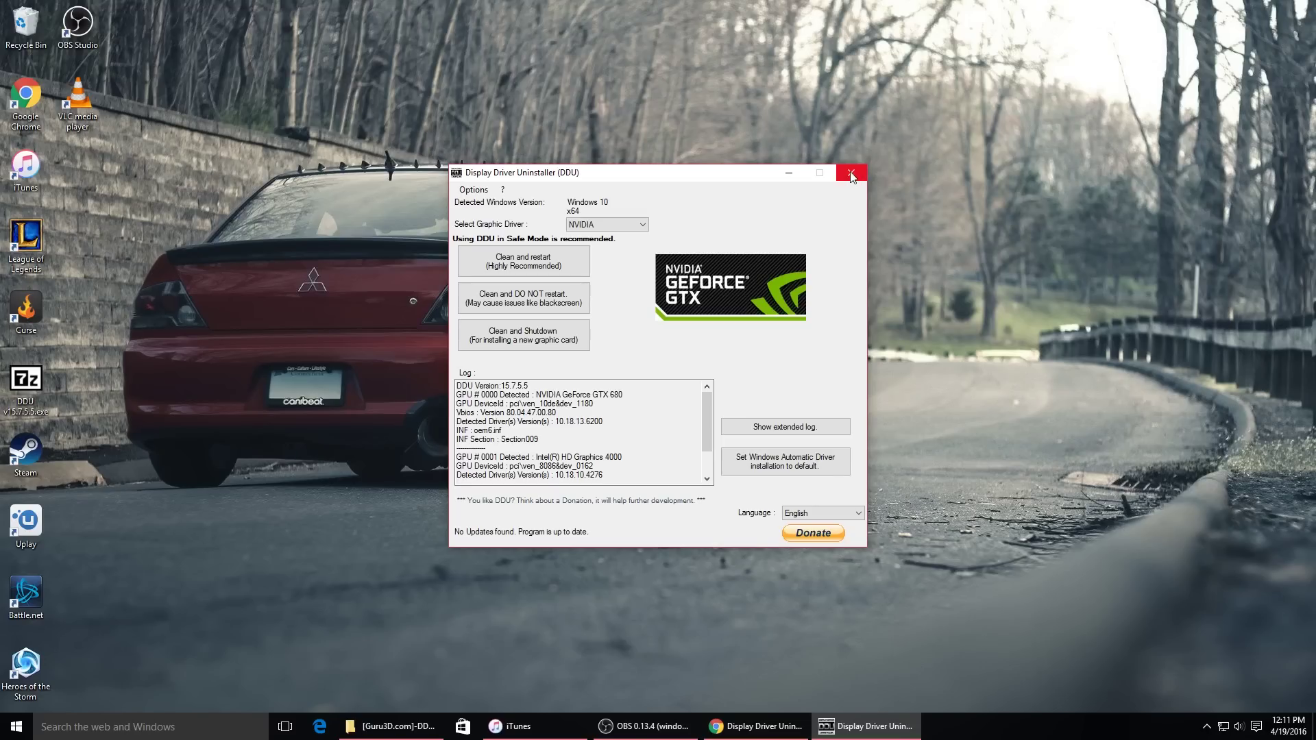
Step: Load nvidia.com in Chrome and go to the GeForce Drivers page
left_click(756, 726)
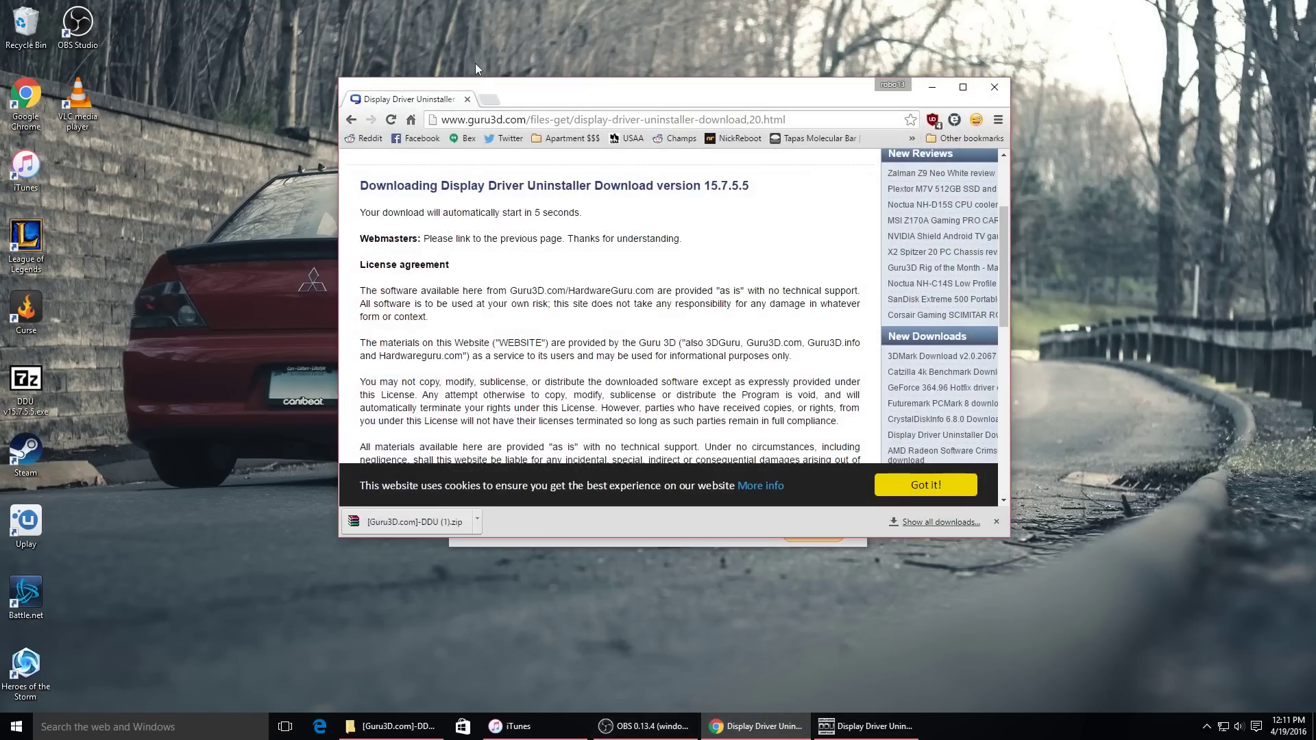
left_click(551, 119)
type("nvidia.c")
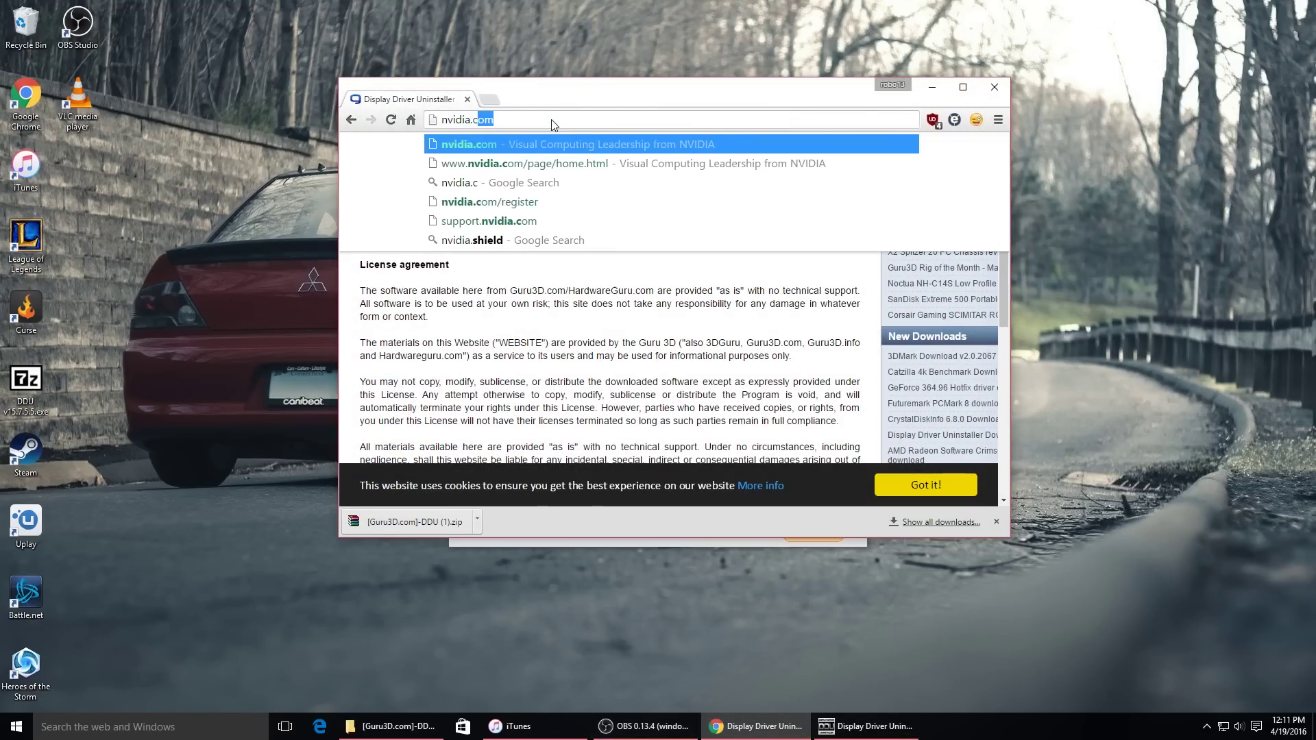
key("Return")
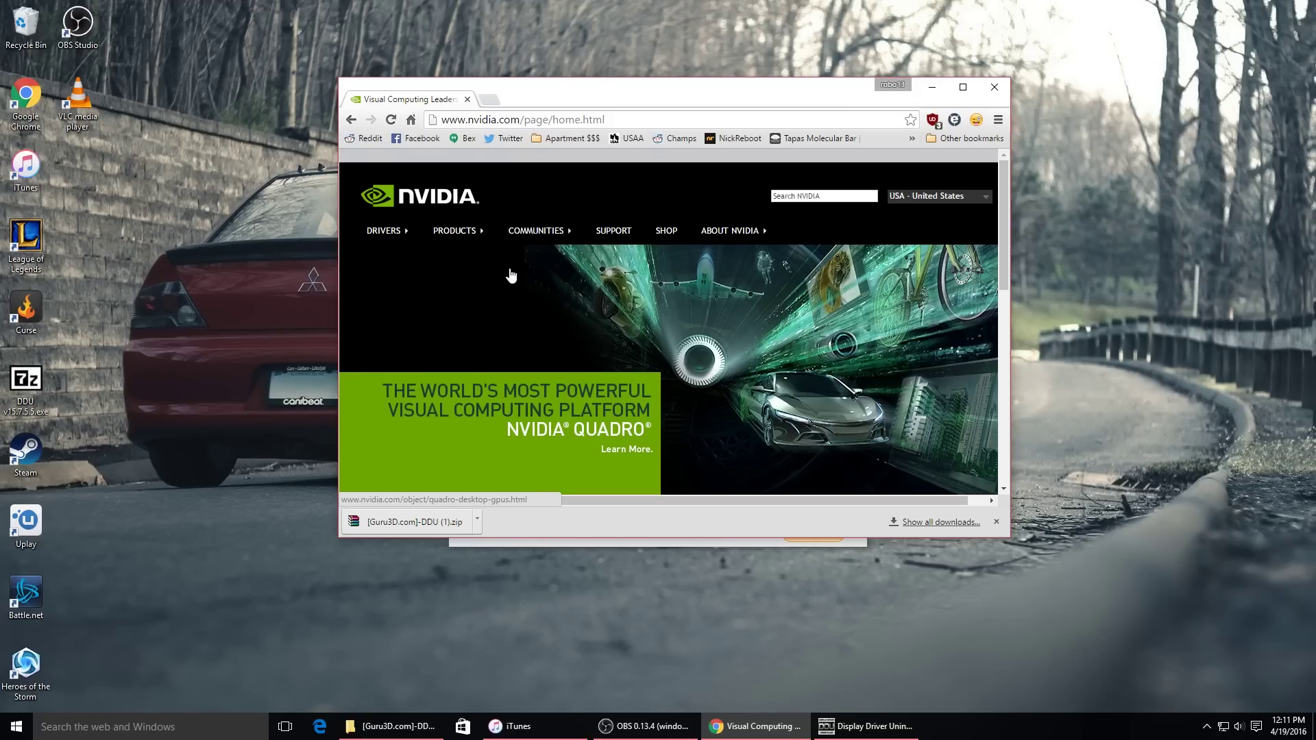
mouse_move(382, 230)
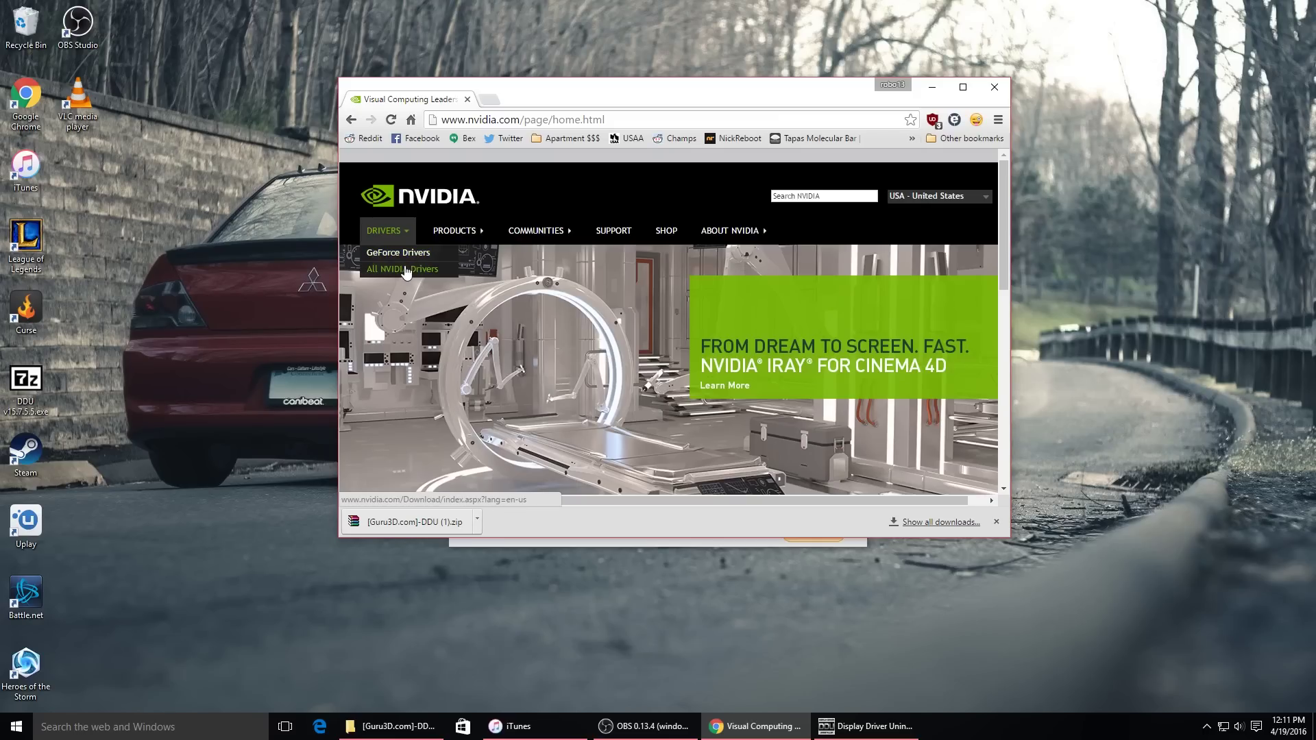
left_click(410, 253)
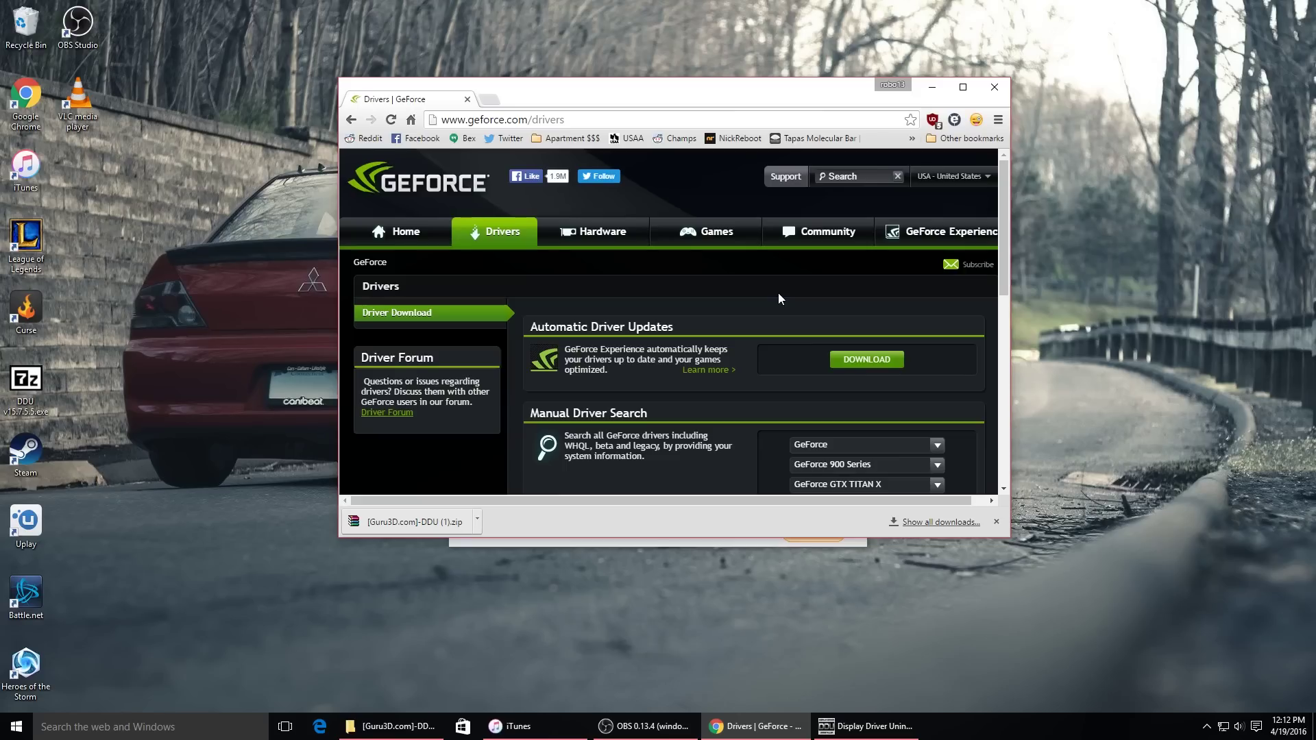
Step: Return to the GeForce drivers page and scroll down to Manual Driver Search
scroll(757, 325, "down", 2)
scroll(751, 323, "up", 2)
left_click(351, 119)
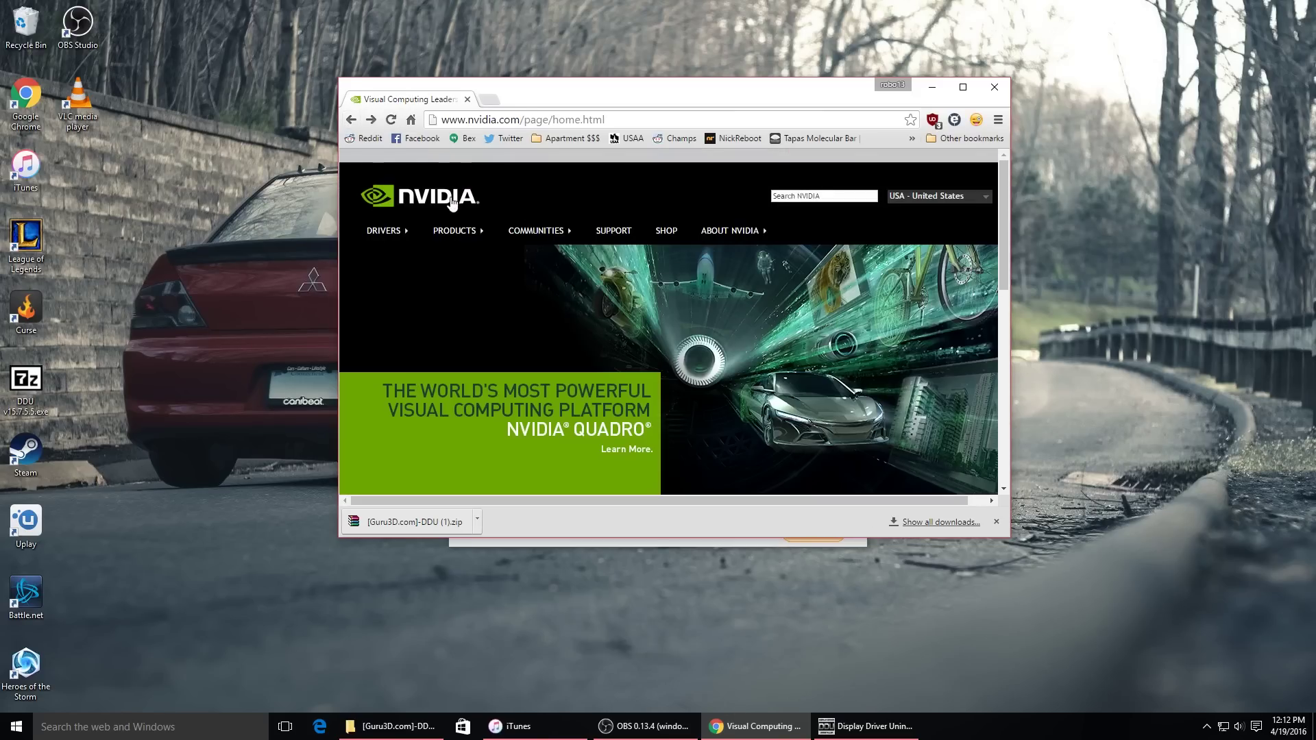
mouse_move(394, 233)
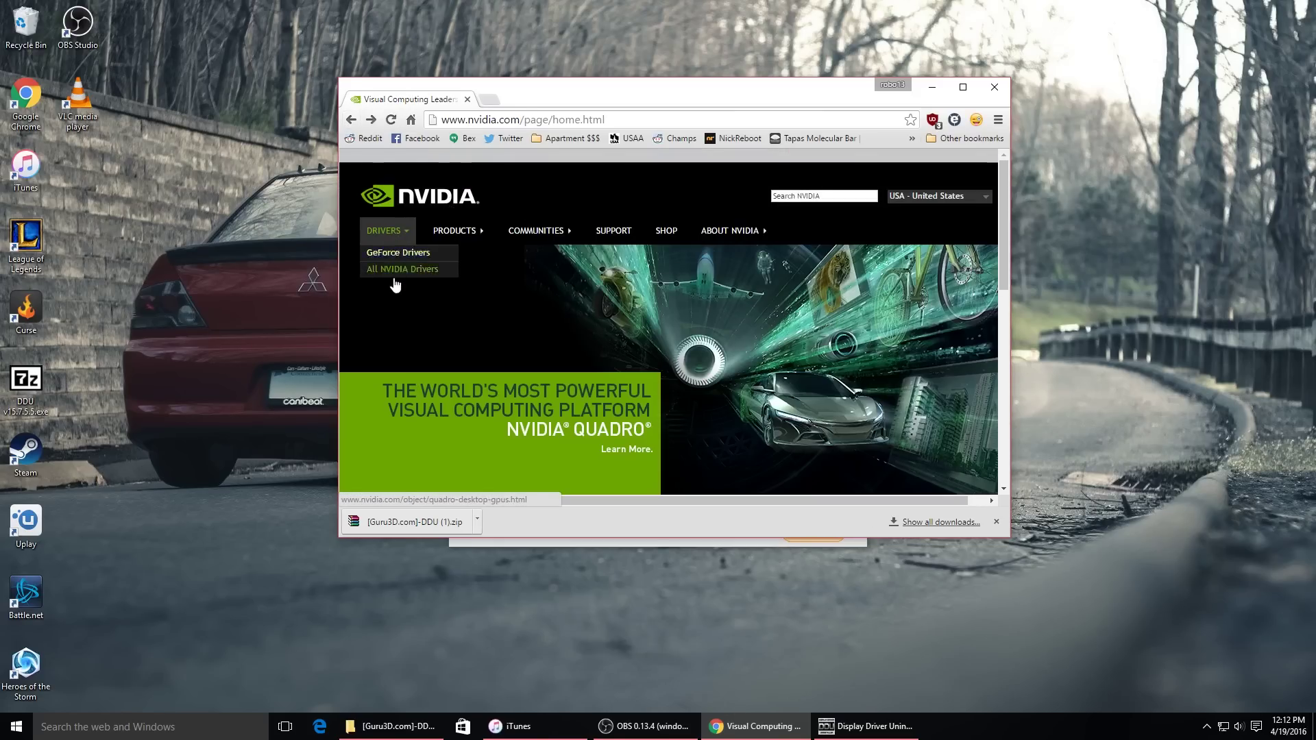
left_click(388, 254)
scroll(739, 332, "down", 2)
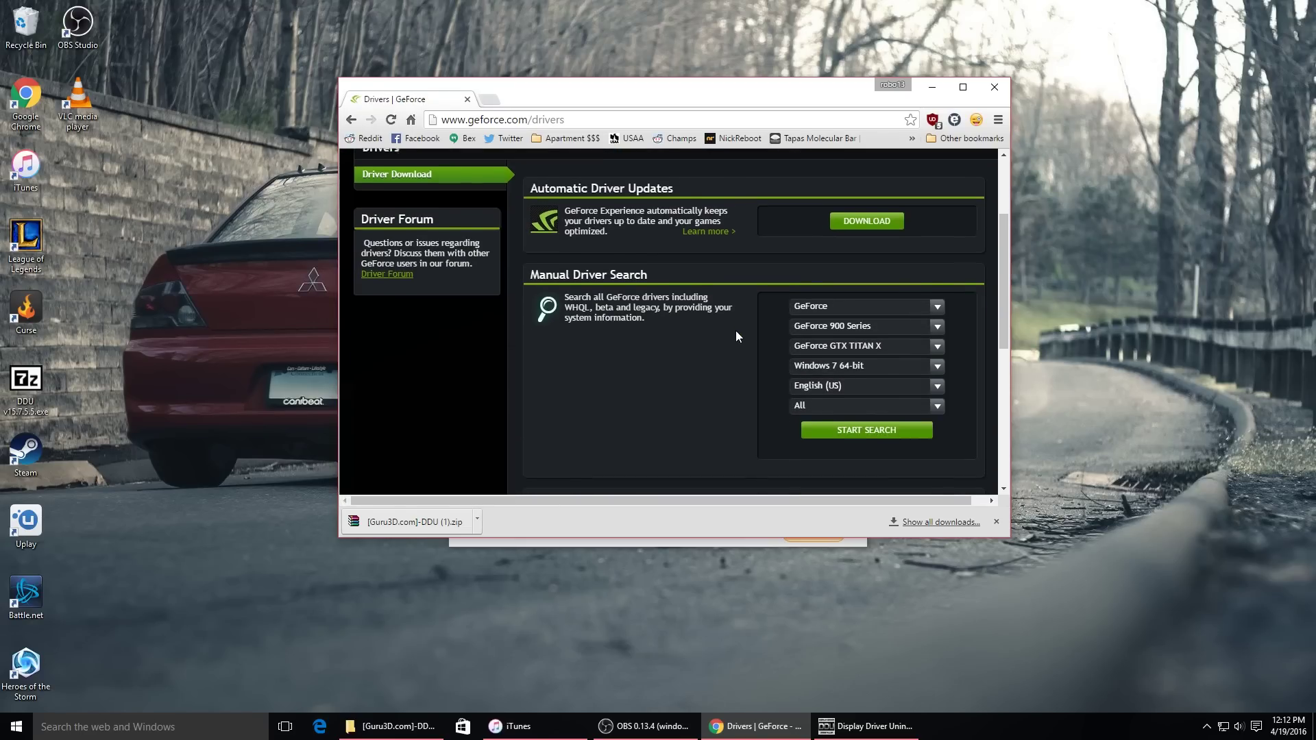
scroll(736, 336, "down", 1)
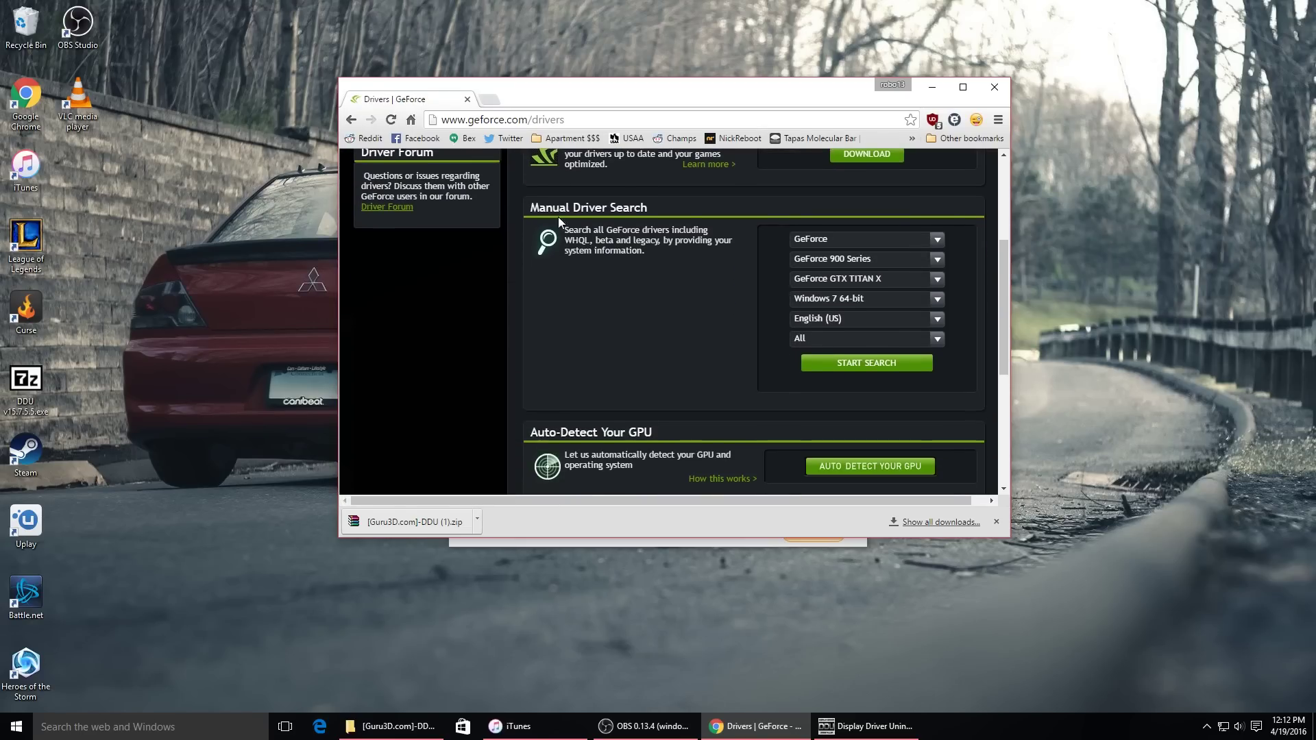
Step: Search drivers for GeForce 600 Series, GeForce GTX 680, Windows 10 64-bit and review the results
left_click(936, 261)
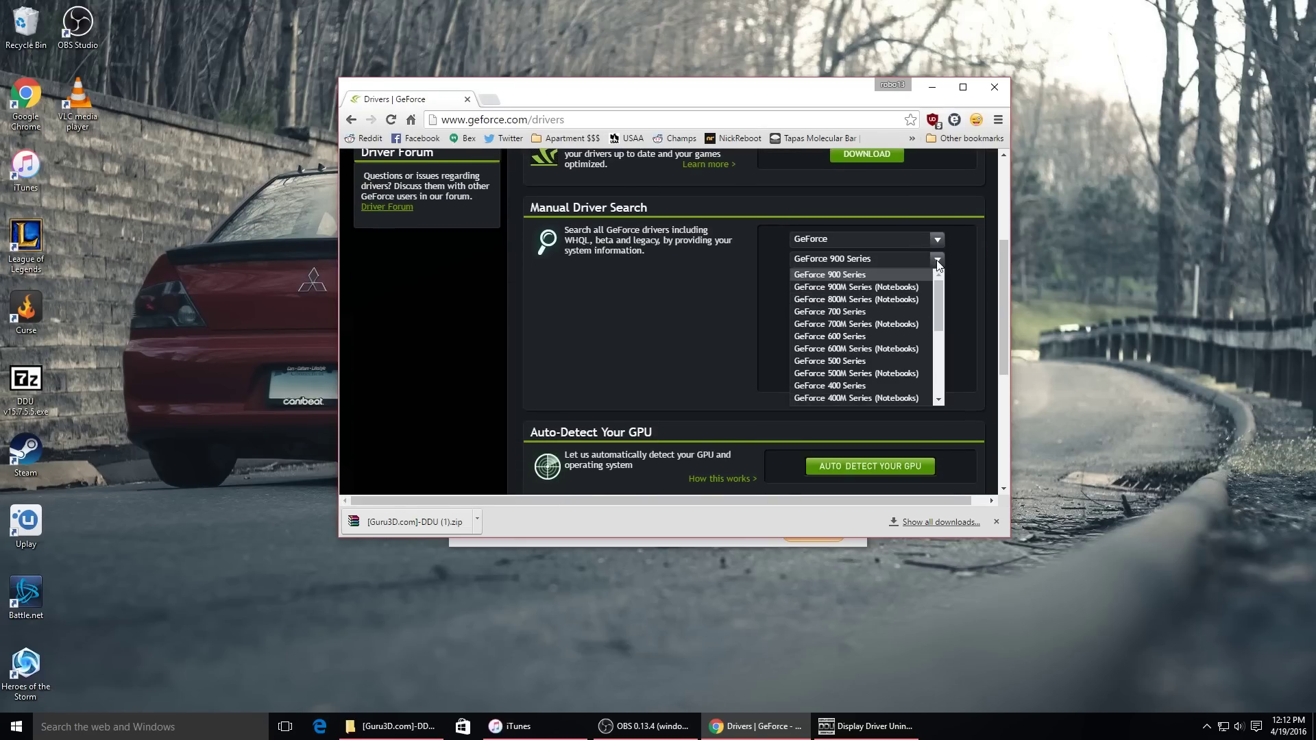
left_click(853, 337)
left_click(869, 280)
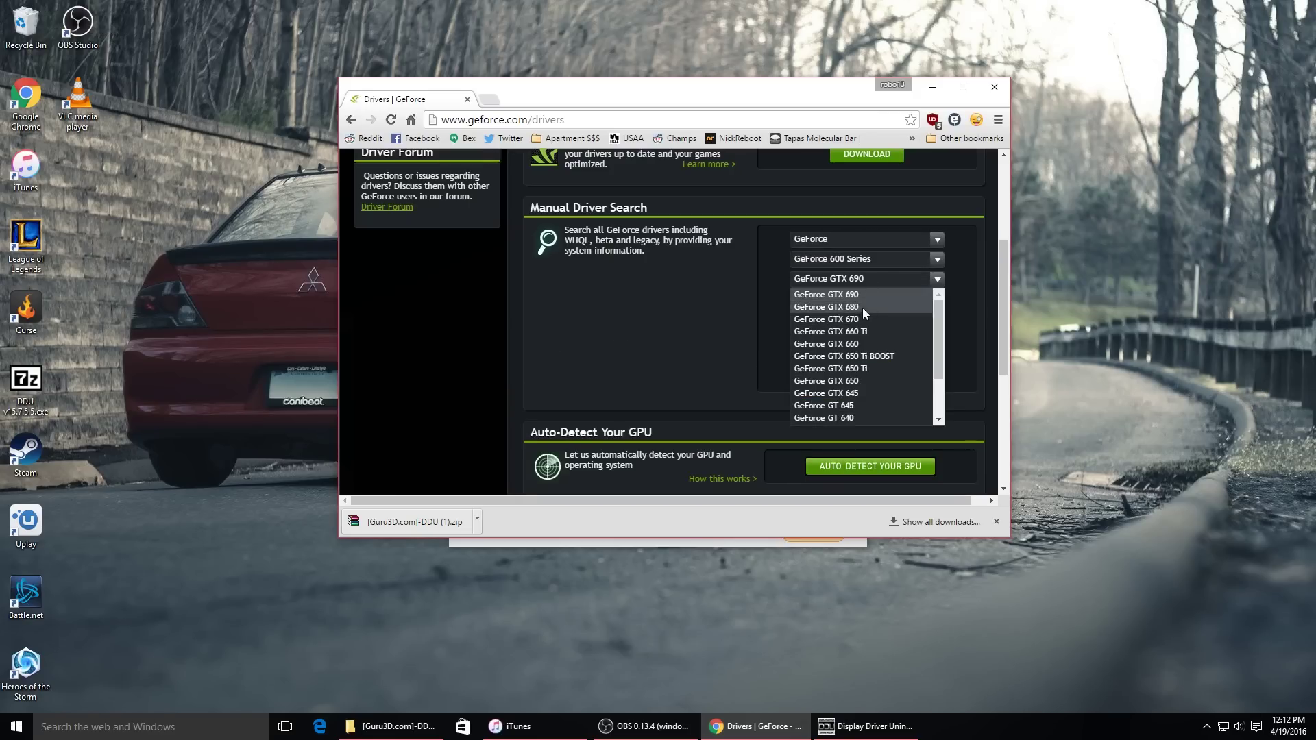
left_click(857, 308)
left_click(858, 300)
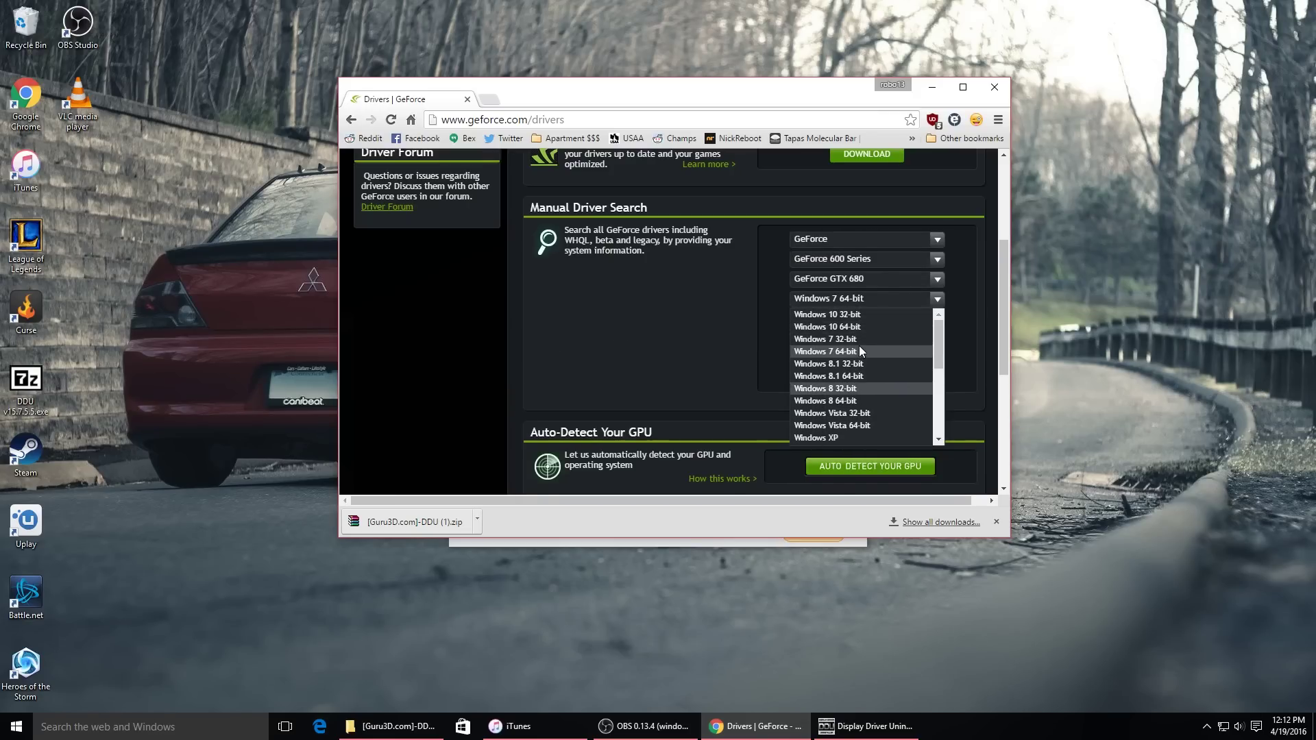
left_click(857, 351)
left_click(878, 366)
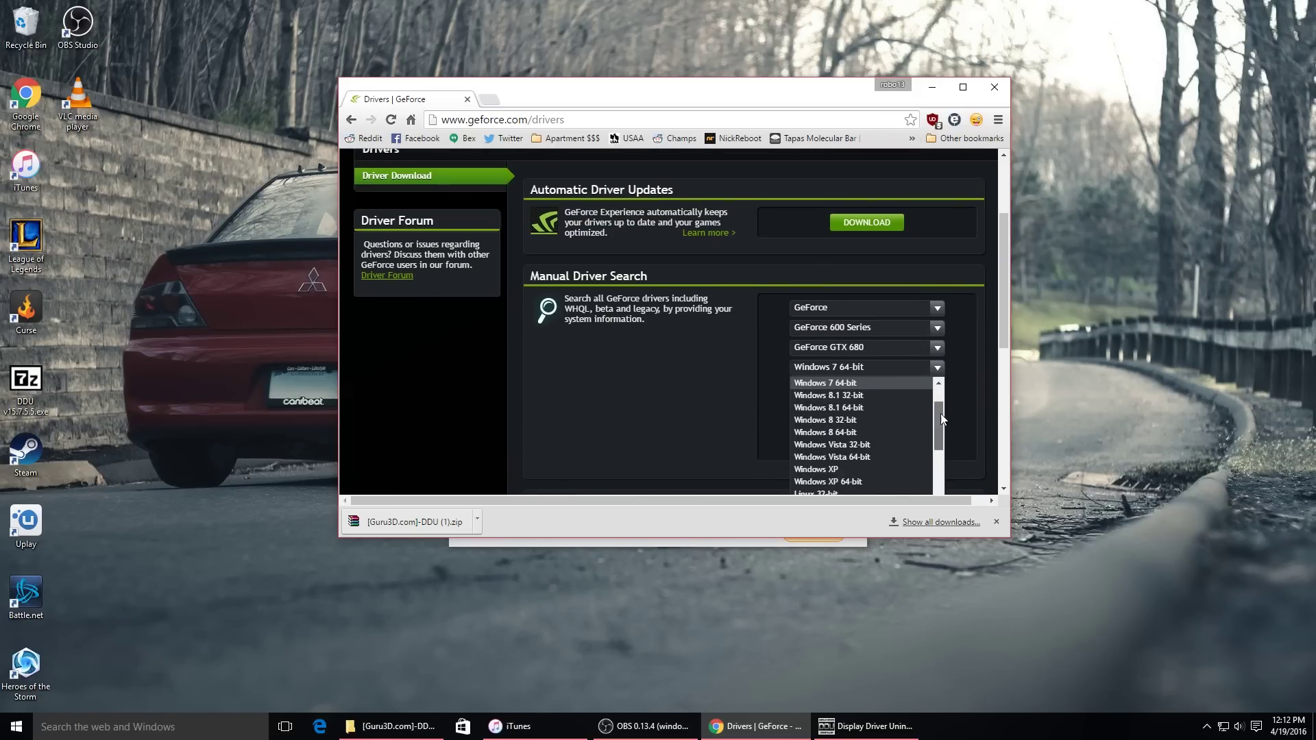
scroll(918, 408, "up", 1)
left_click(890, 396)
scroll(959, 379, "down", 1)
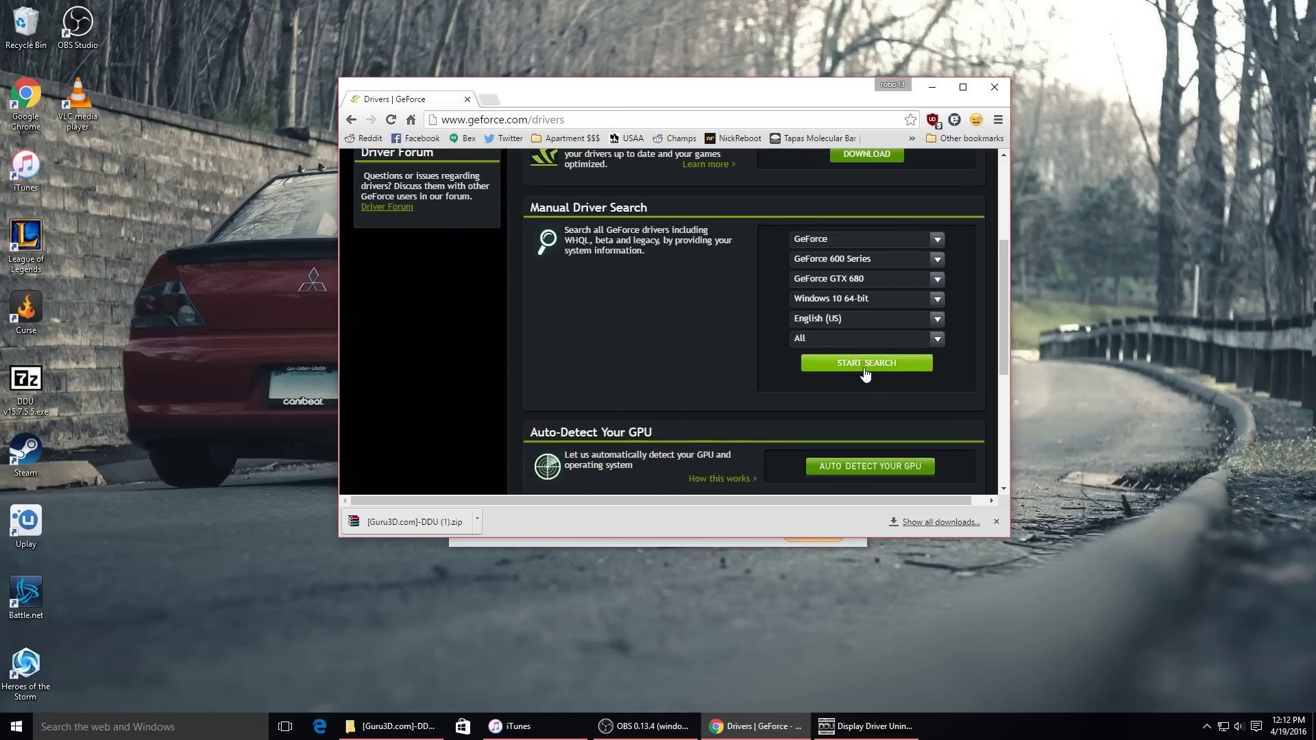
left_click(866, 363)
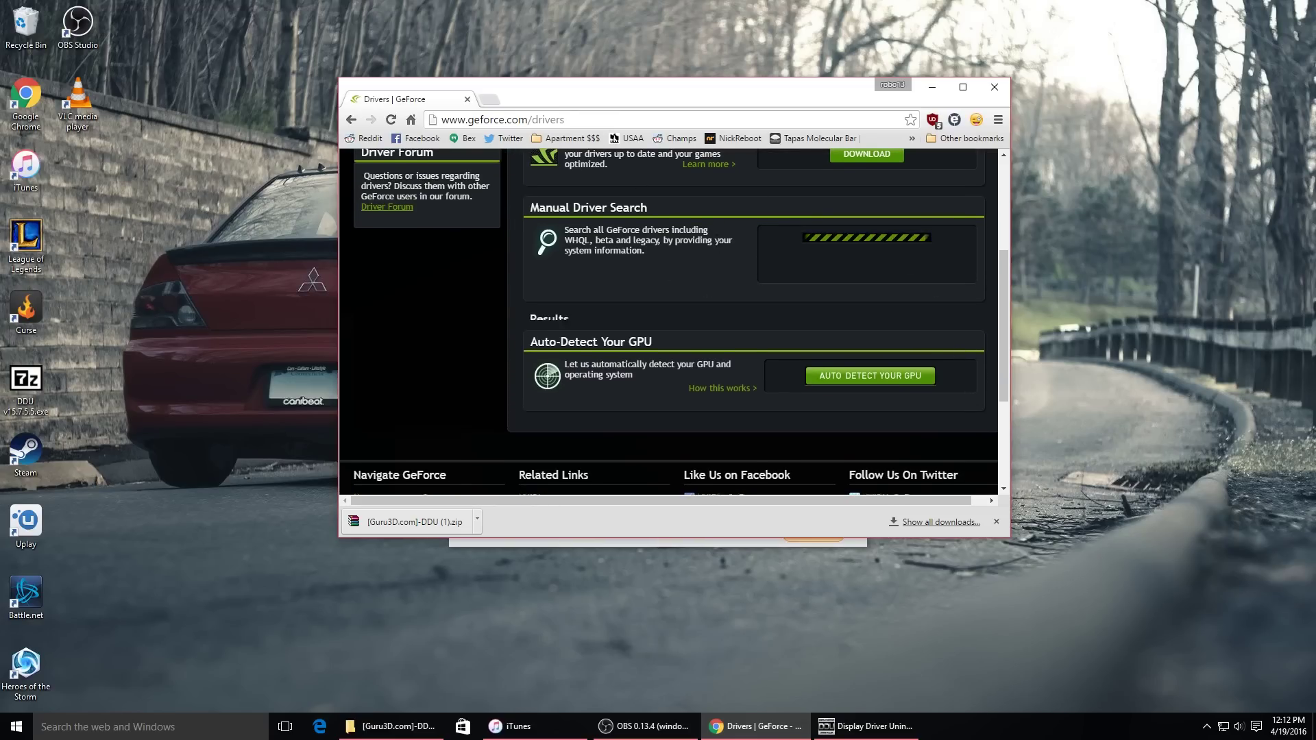
scroll(697, 355, "down", 4)
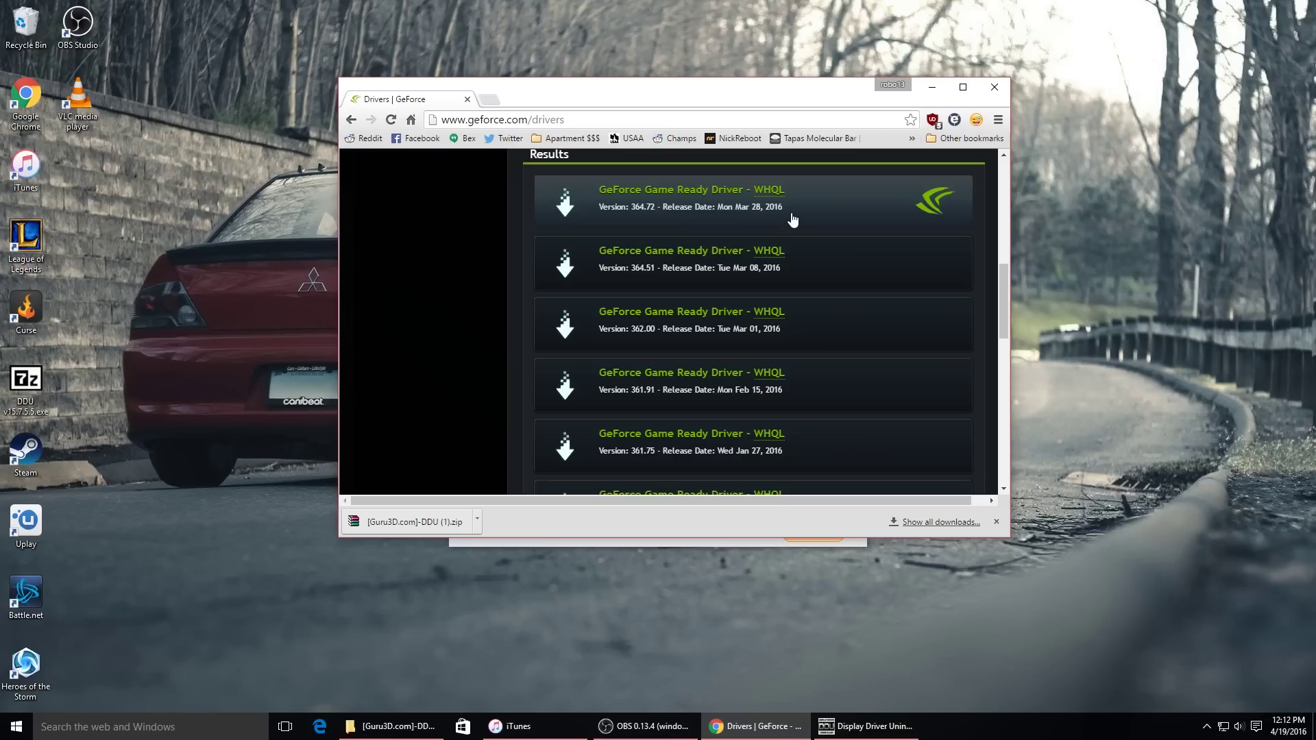
scroll(815, 288, "down", 1)
scroll(831, 329, "up", 3)
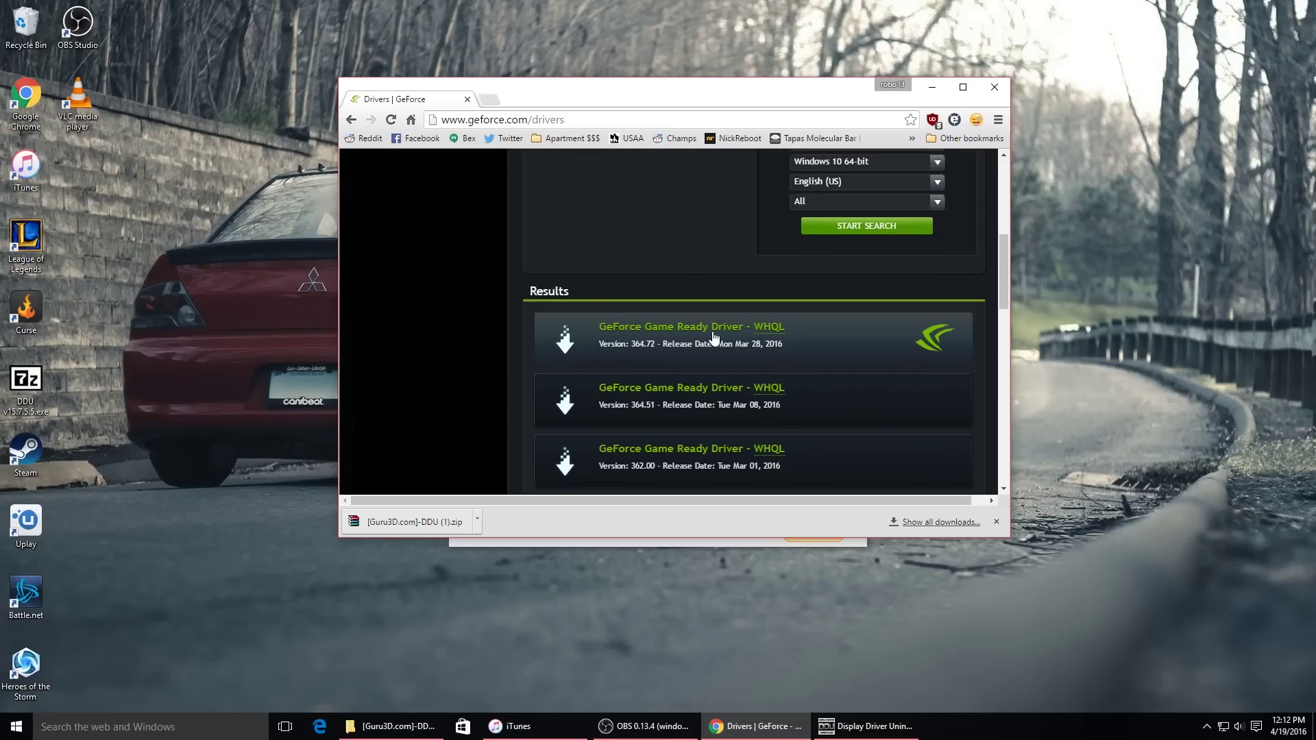
Step: Open the Game Ready Driver 364.72 download page and select the page address
left_click(804, 335)
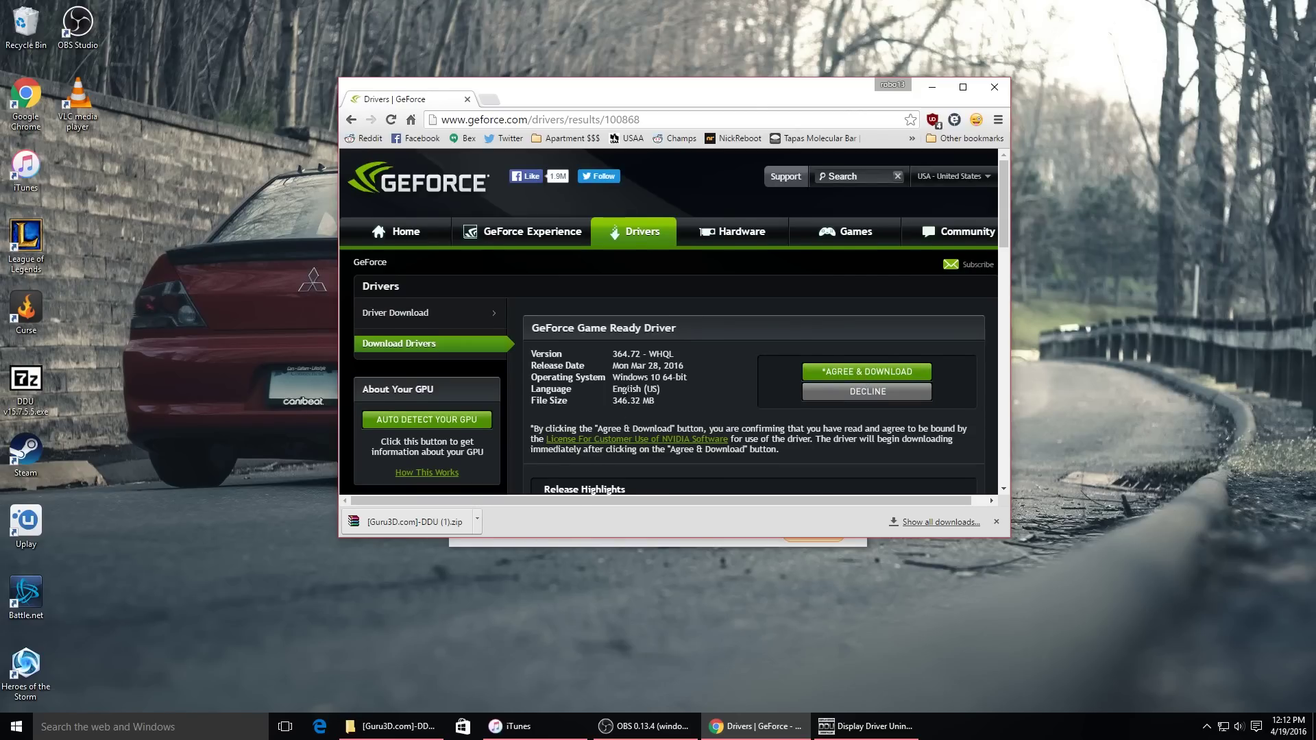
scroll(607, 250, "down", 2)
double_click(626, 217)
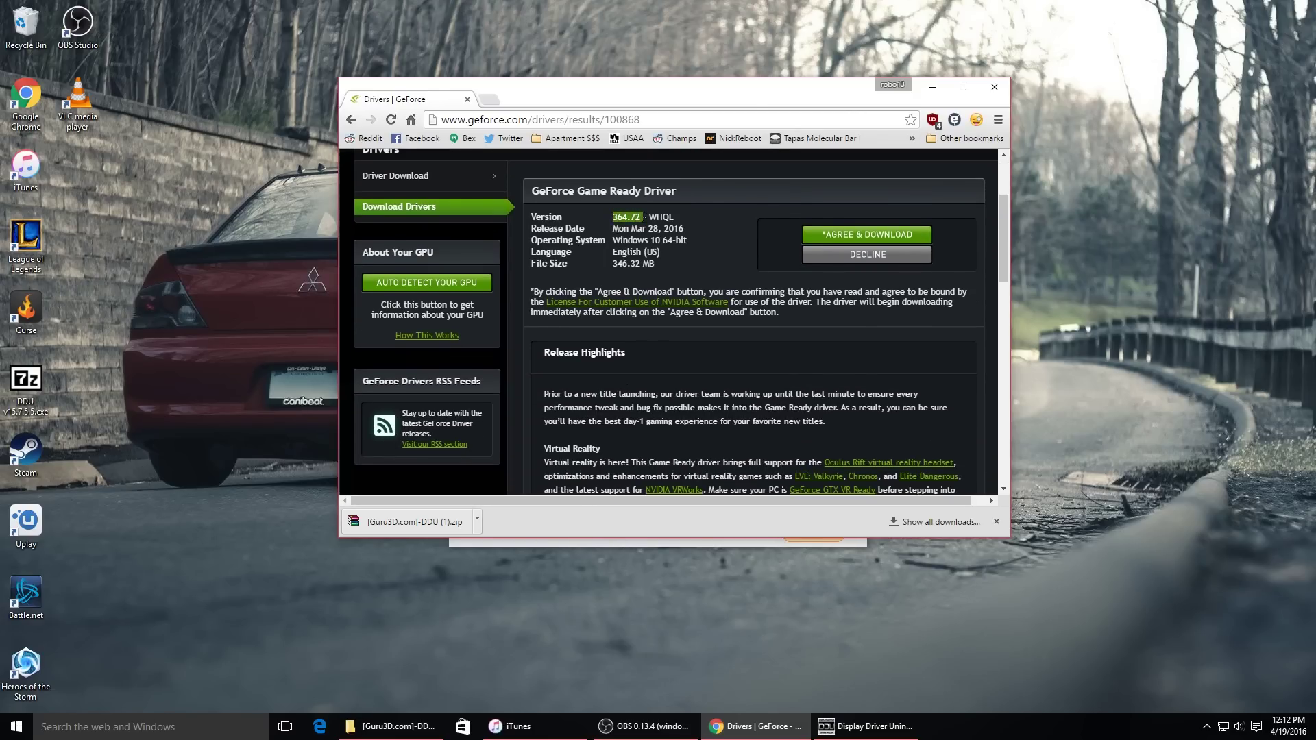
left_click(672, 259)
scroll(688, 256, "up", 2)
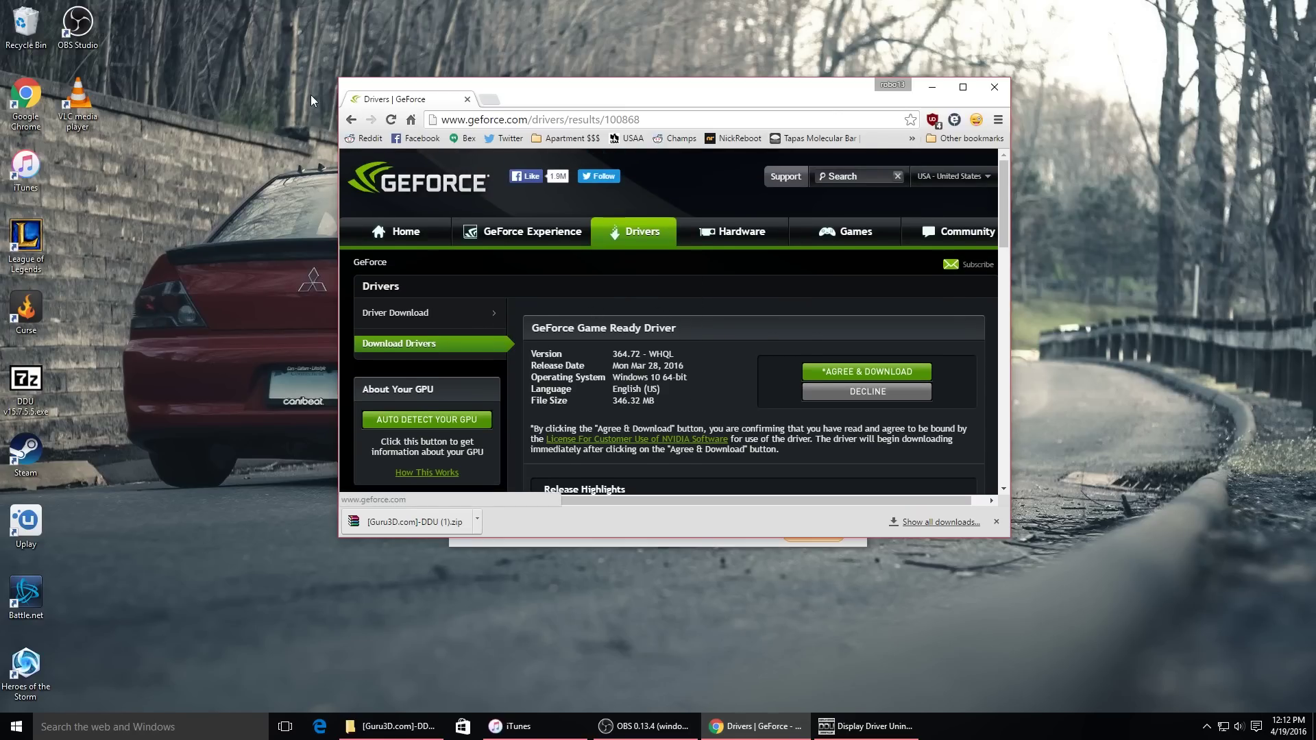
left_click(451, 122)
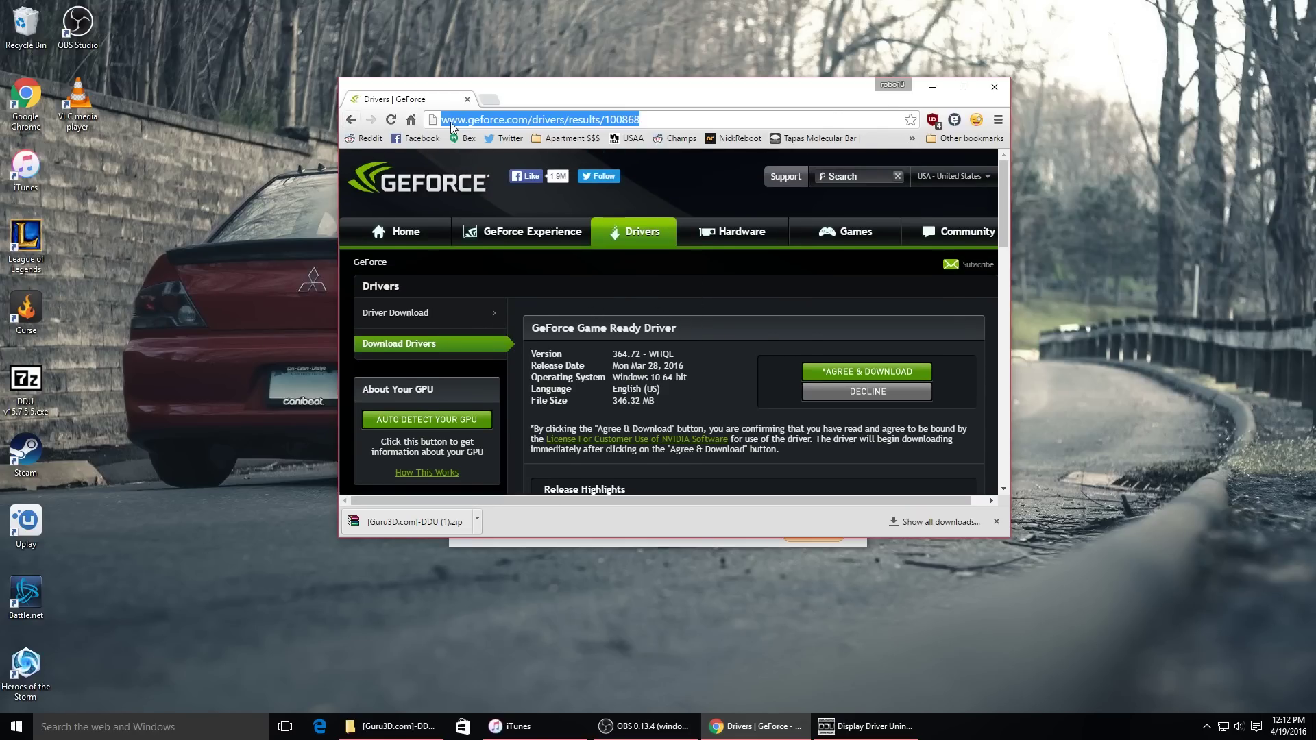
Step: Open NVIDIA's Beta and Older Drivers search and search for GeForce 600 Series GTX 680 drivers
type("nvidia.com")
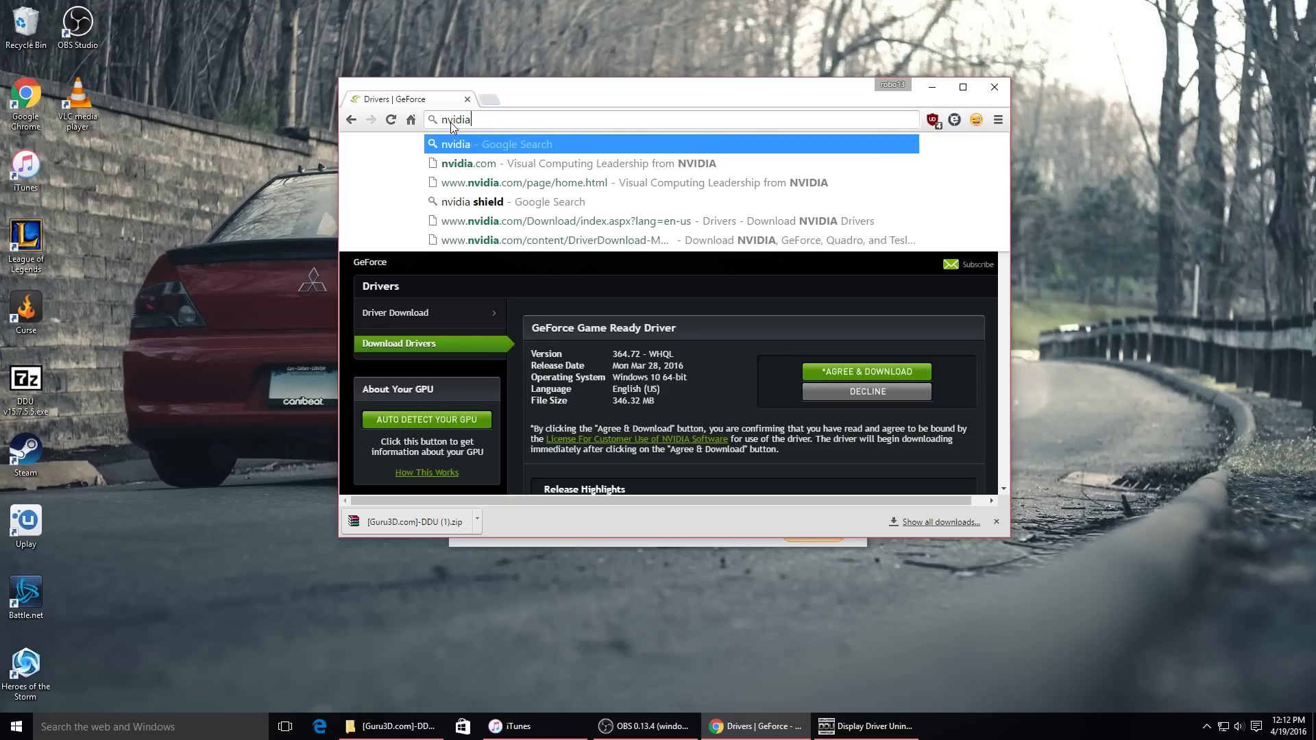
key("Return")
mouse_move(384, 231)
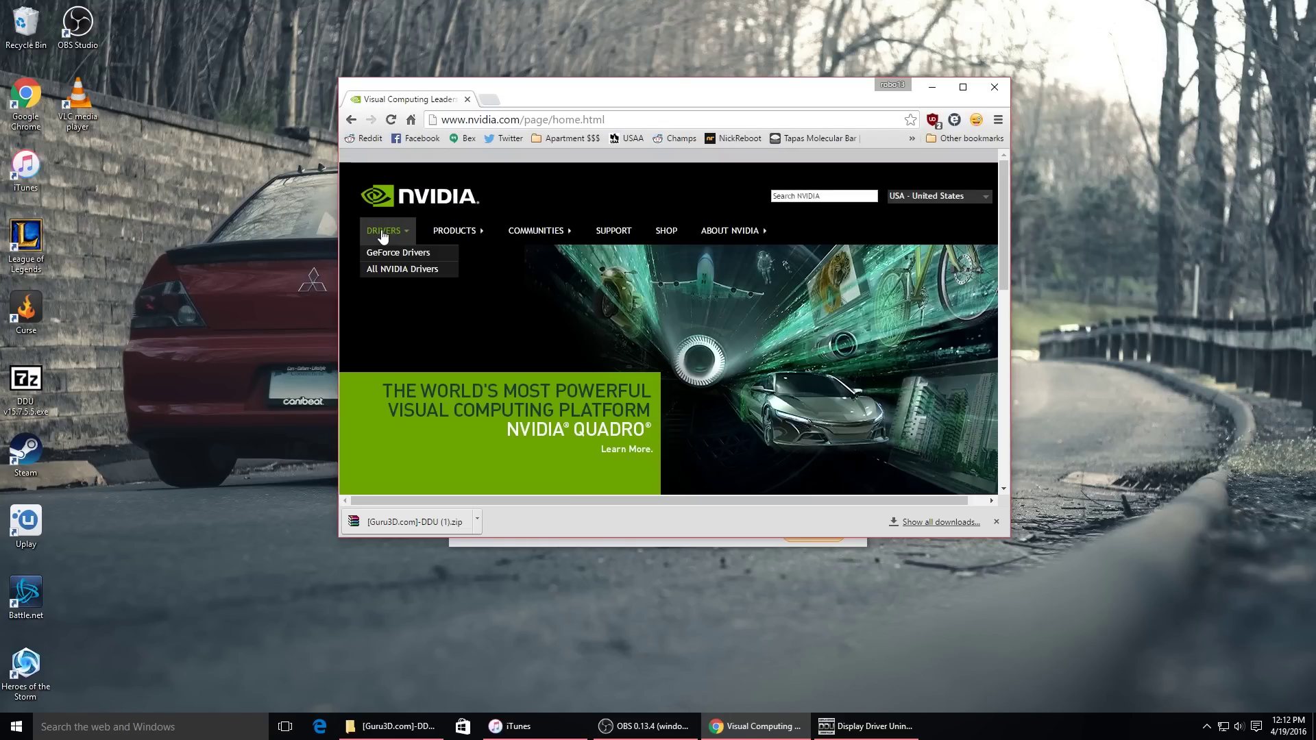
left_click(392, 271)
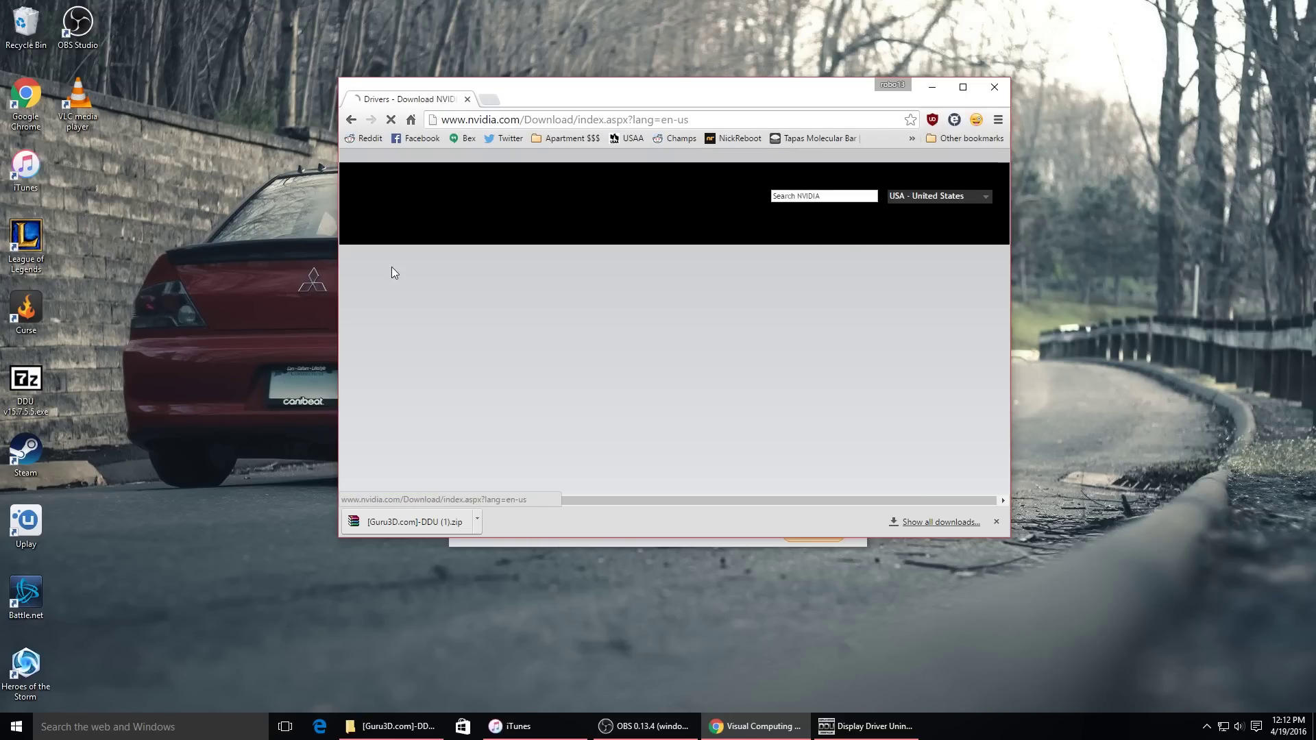
scroll(525, 278, "down", 4)
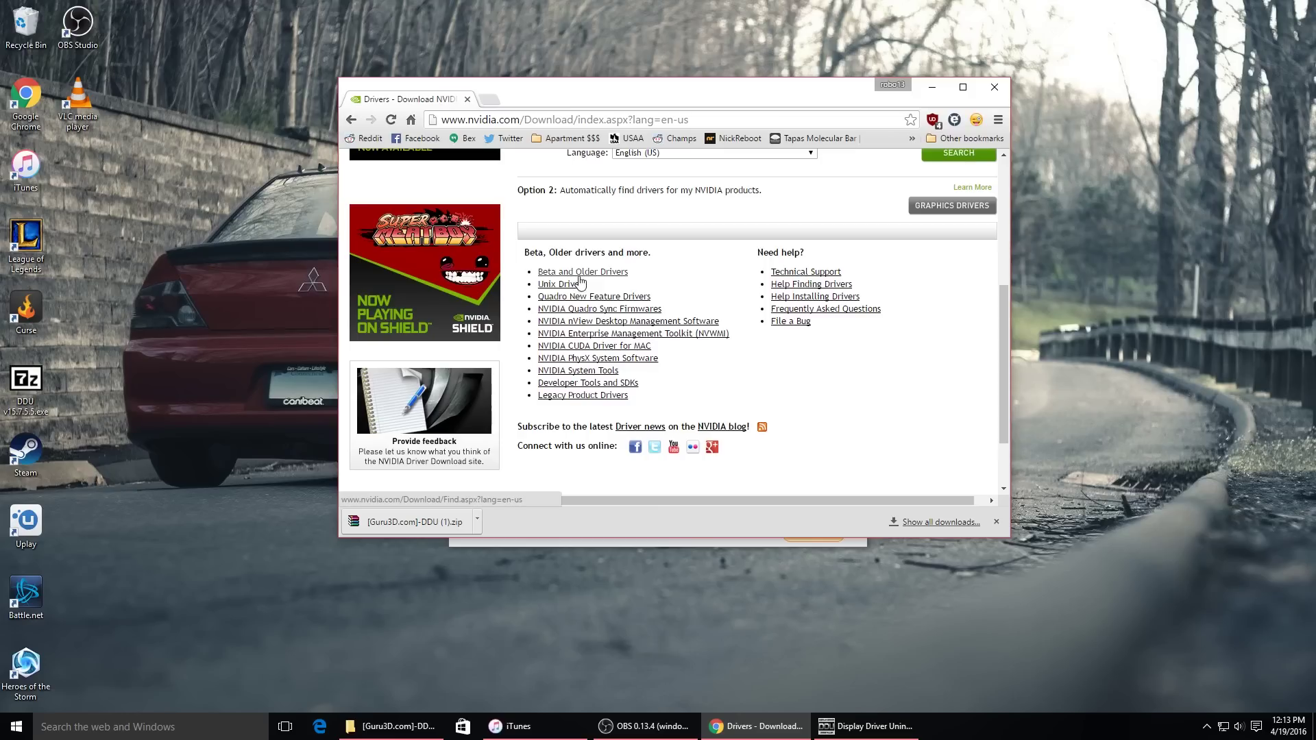
left_click(618, 273)
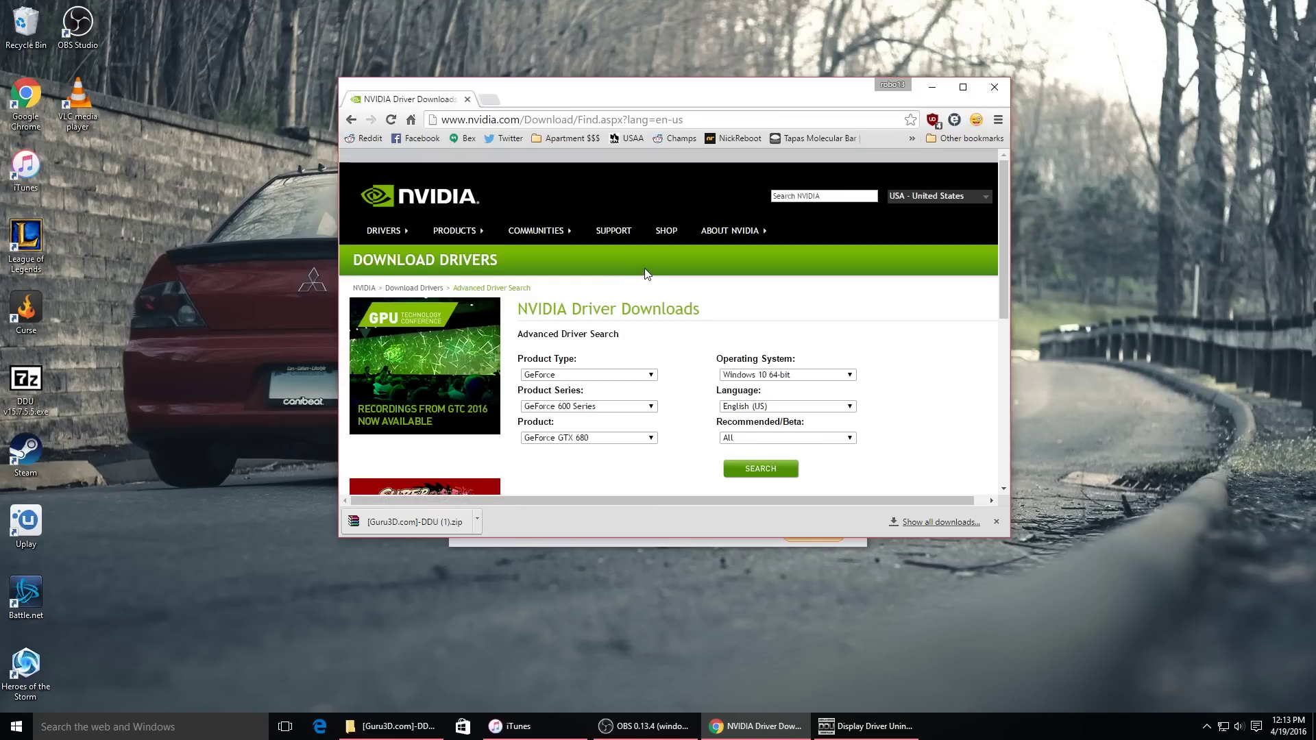
left_click(627, 337)
left_click(594, 346)
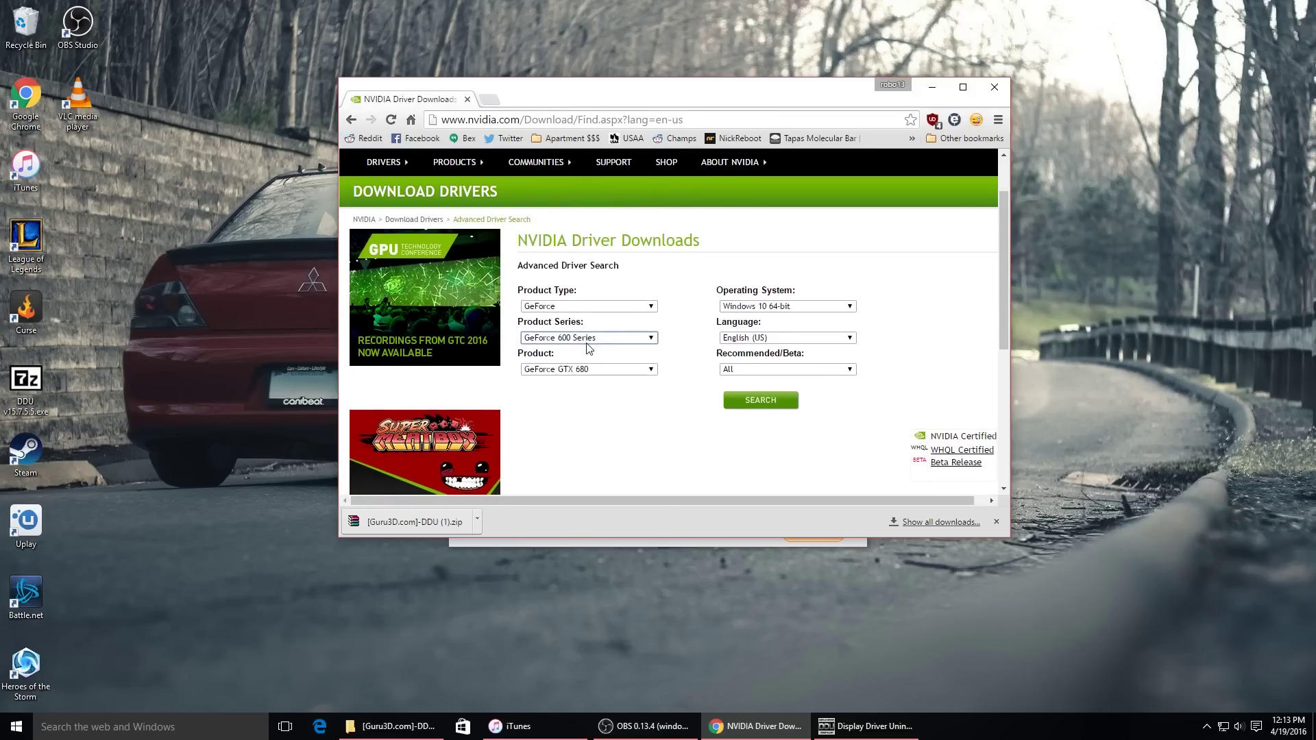
left_click(760, 401)
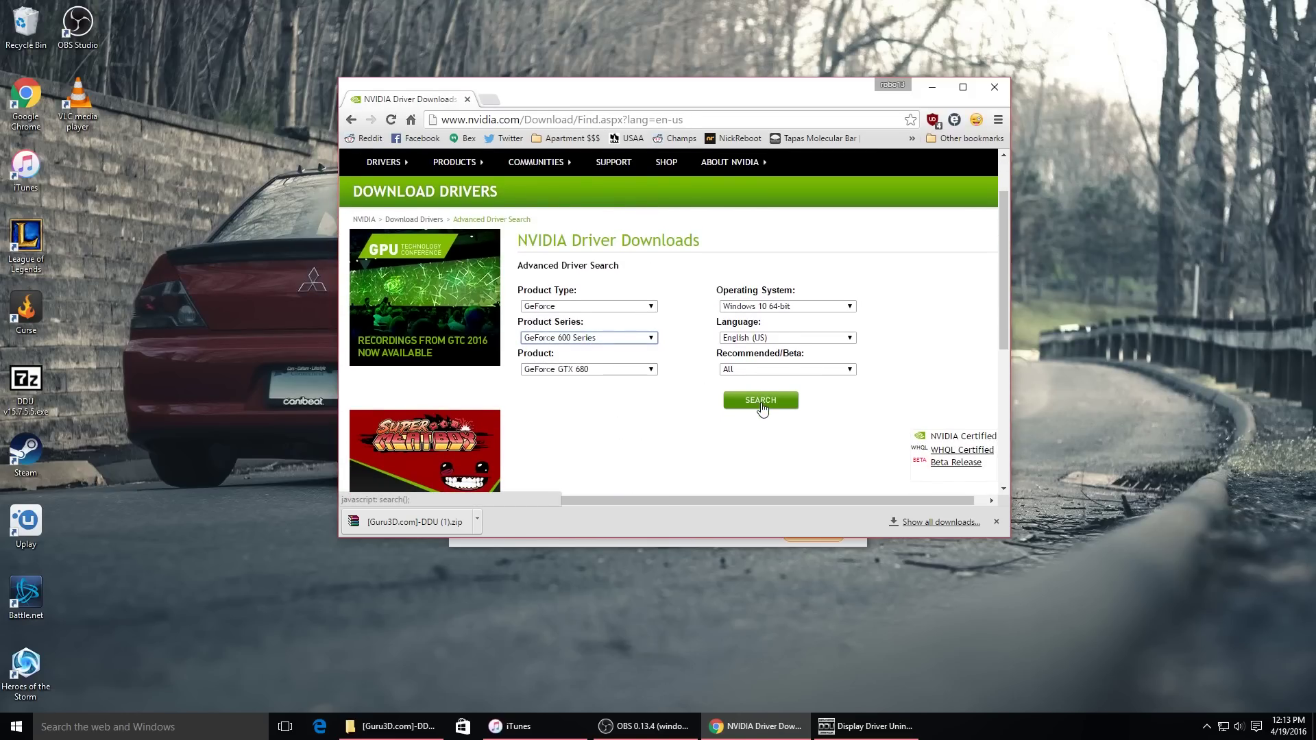
Step: Scan the older drivers list, marking versions 362.00 and 355.60 and their release dates
scroll(701, 400, "down", 3)
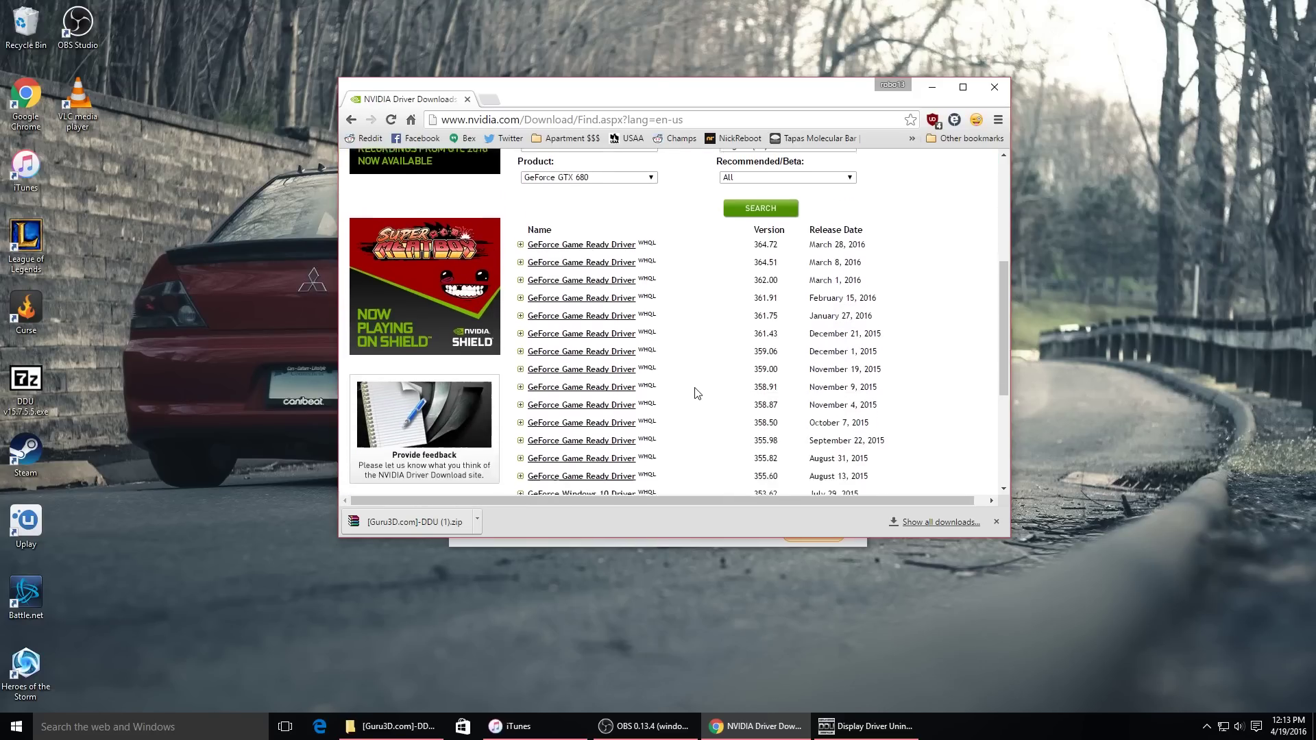
left_click_drag(813, 226, 910, 416)
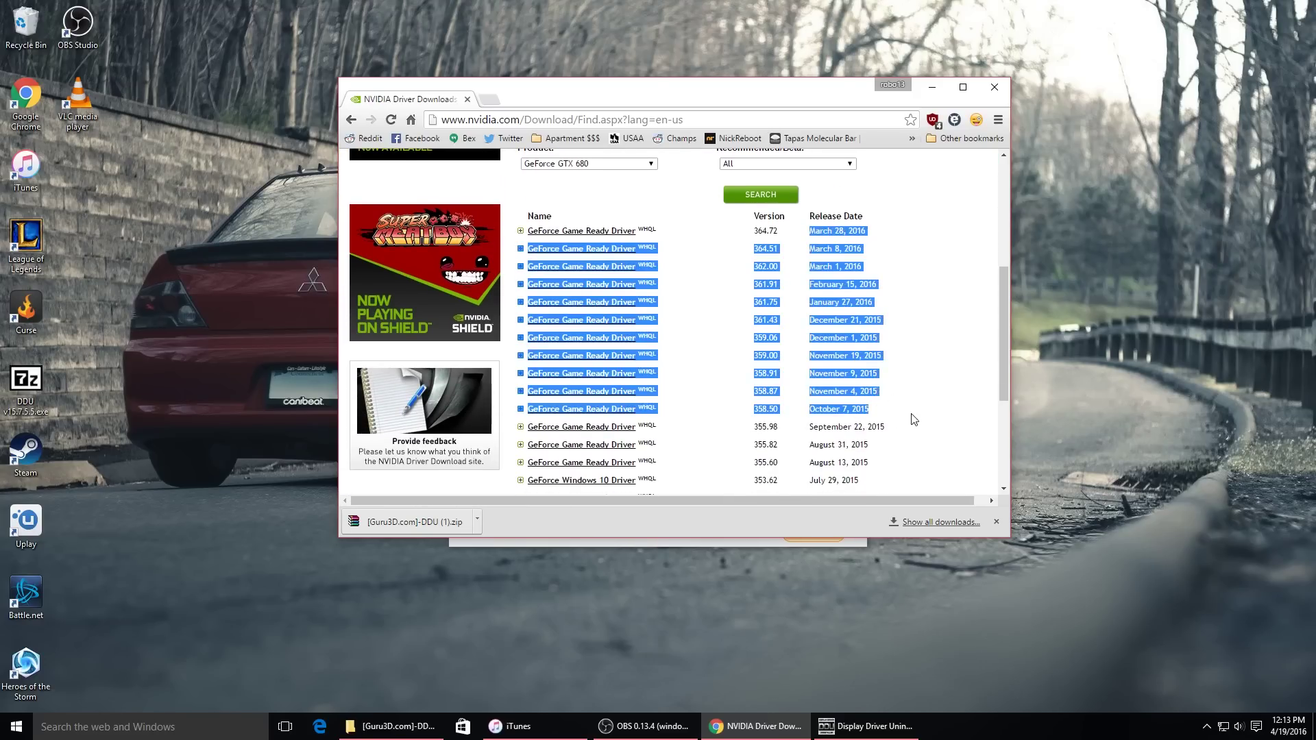
left_click(916, 416)
scroll(916, 416, "down", 3)
left_click_drag(865, 338, 814, 329)
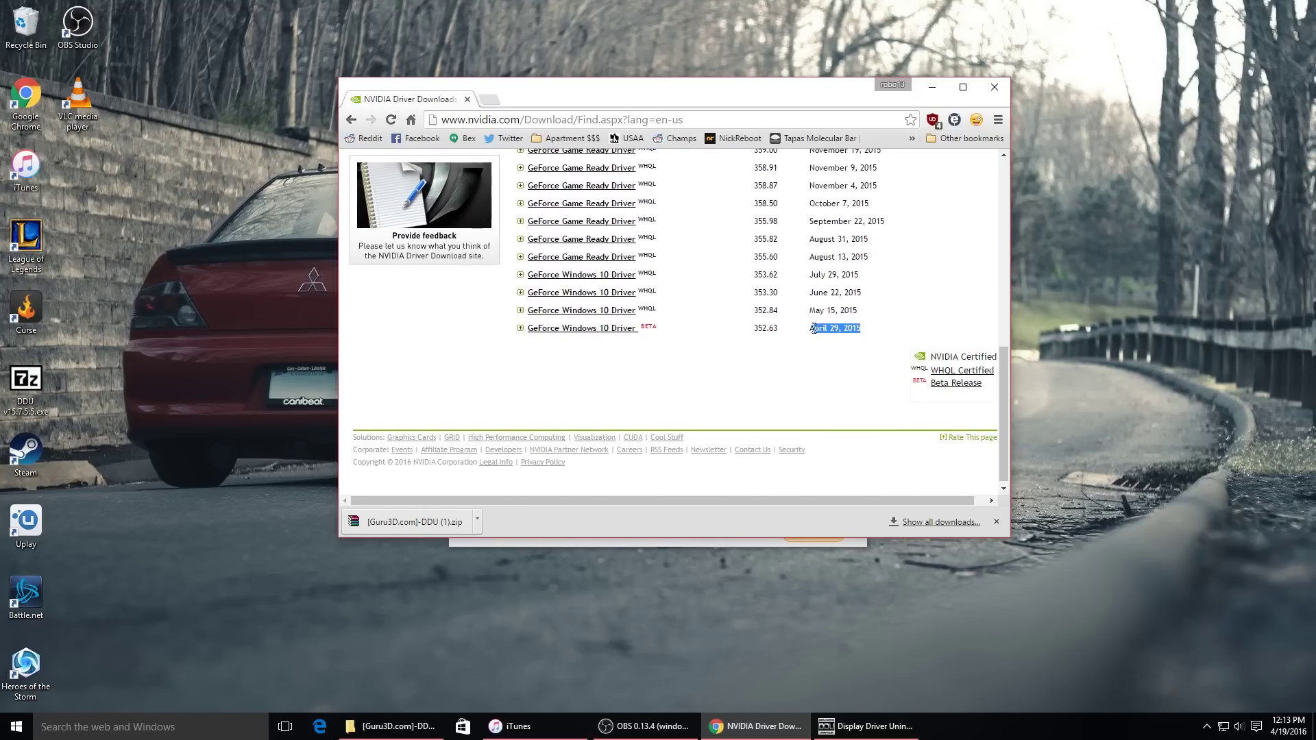
scroll(823, 363, "up", 1)
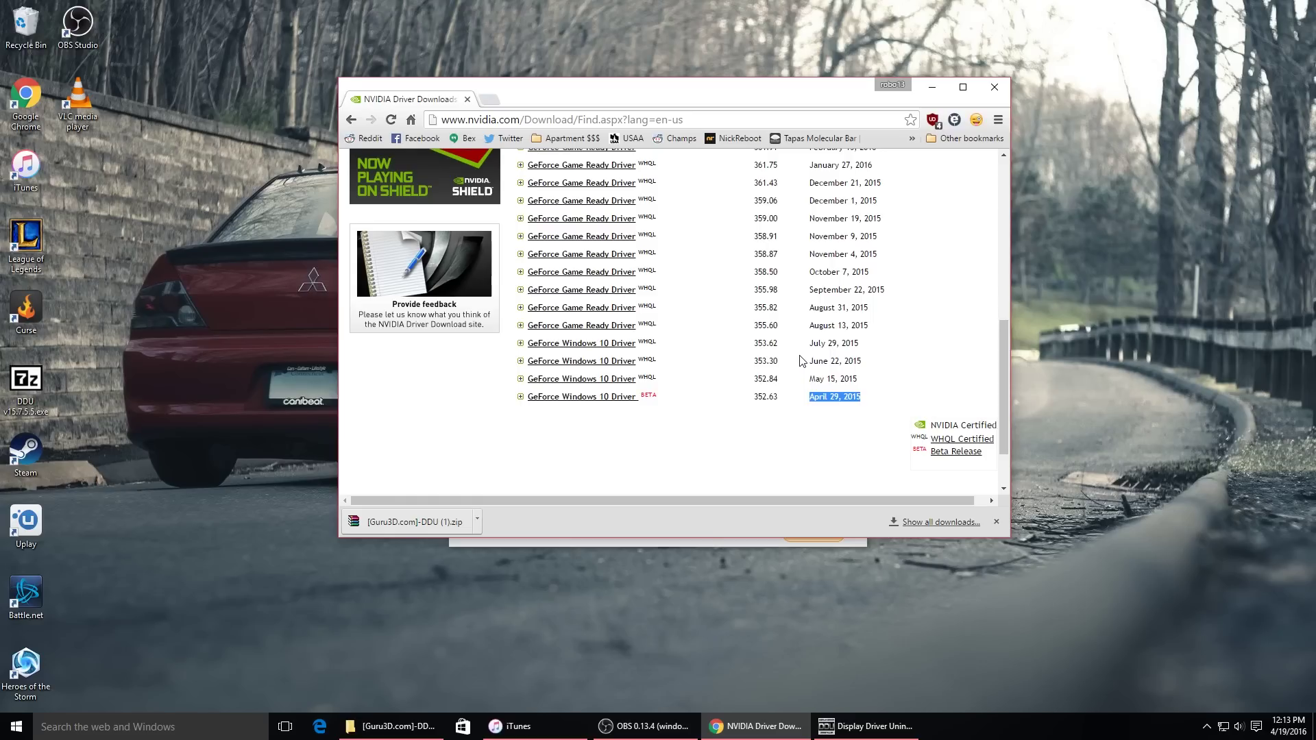
scroll(795, 357, "up", 2)
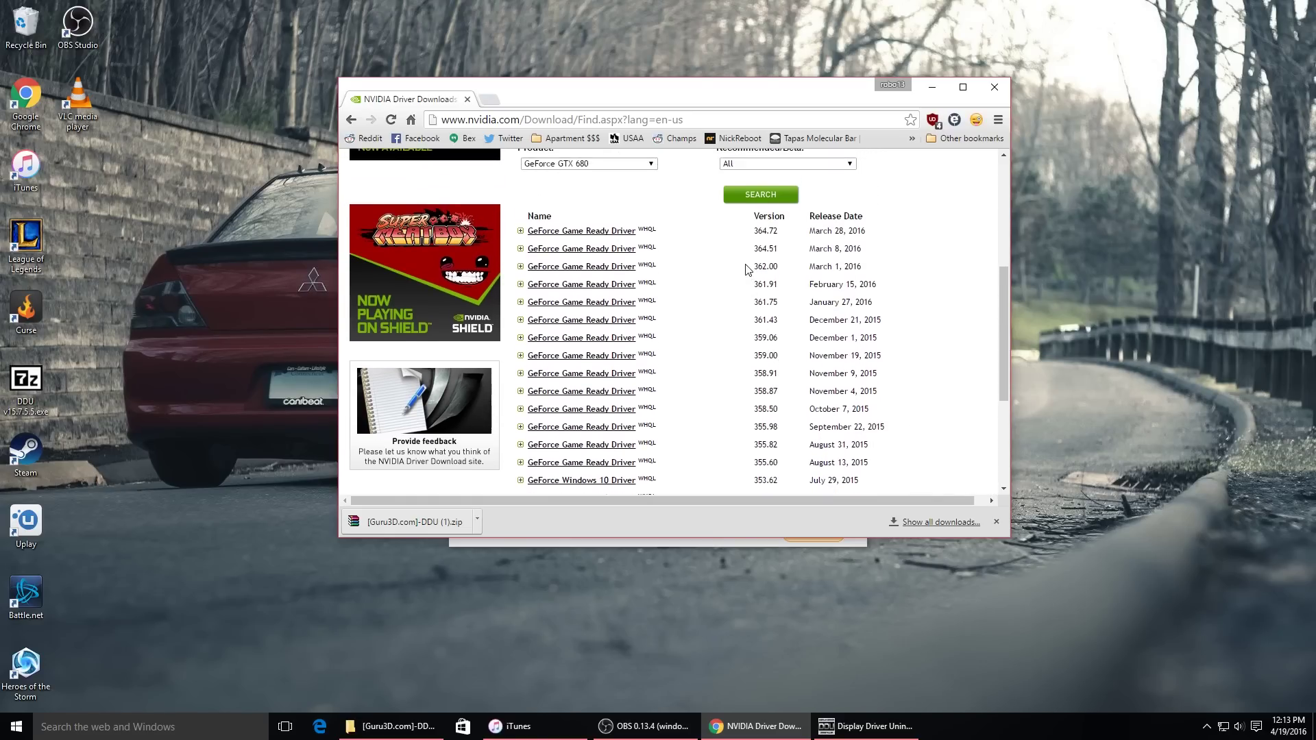
left_click_drag(757, 266, 776, 265)
scroll(867, 289, "down", 2)
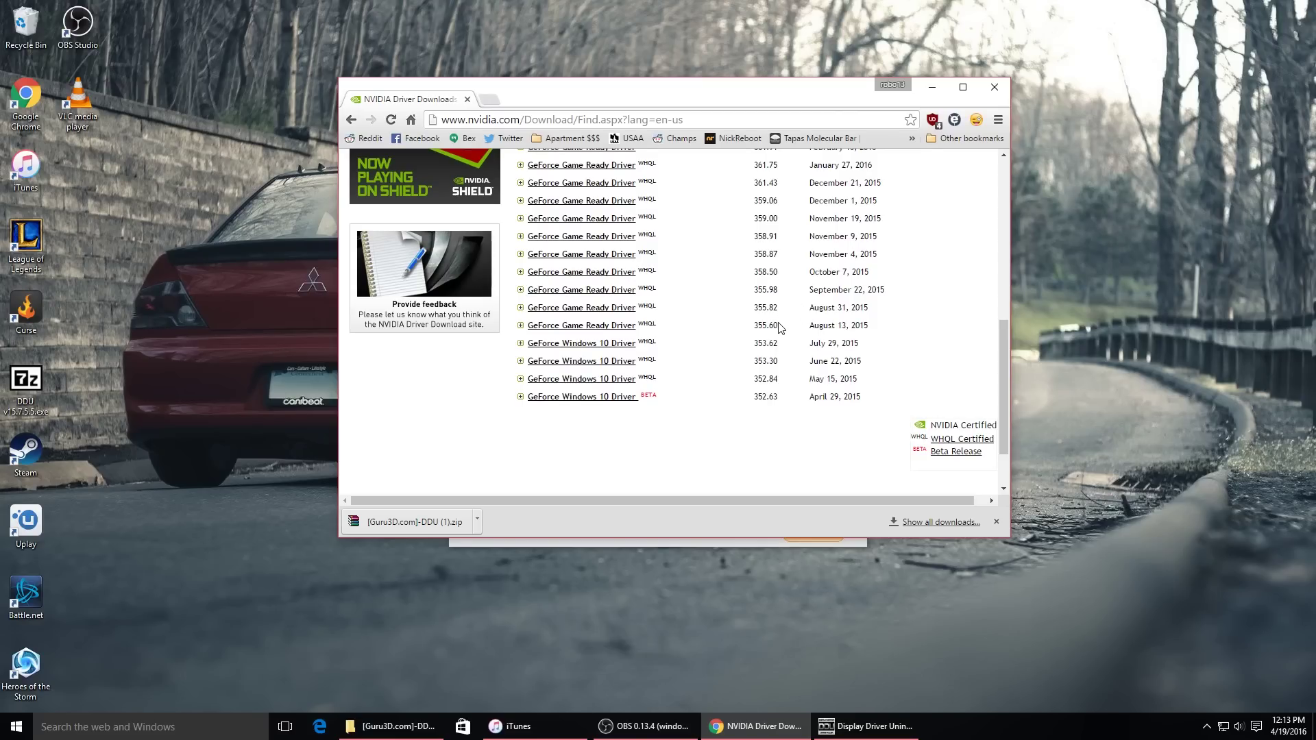
left_click_drag(868, 325, 753, 325)
scroll(793, 337, "up", 2)
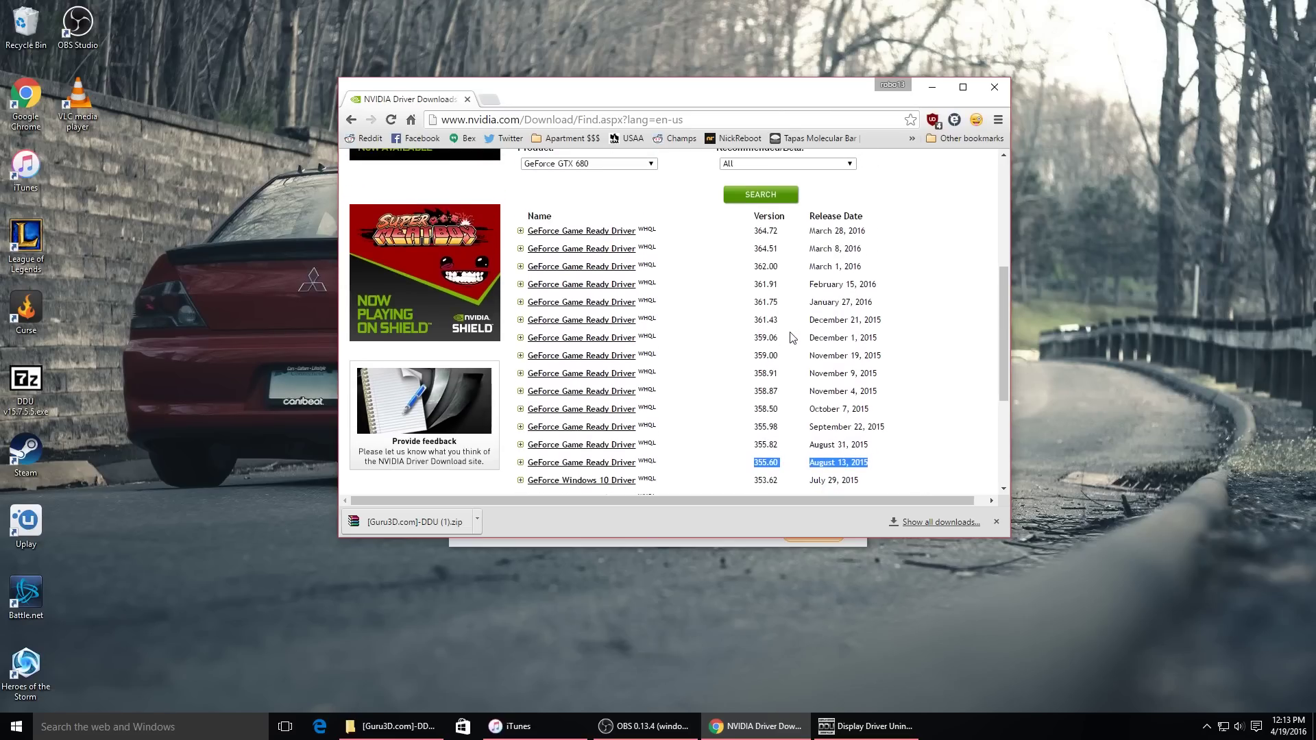
scroll(793, 337, "up", 2)
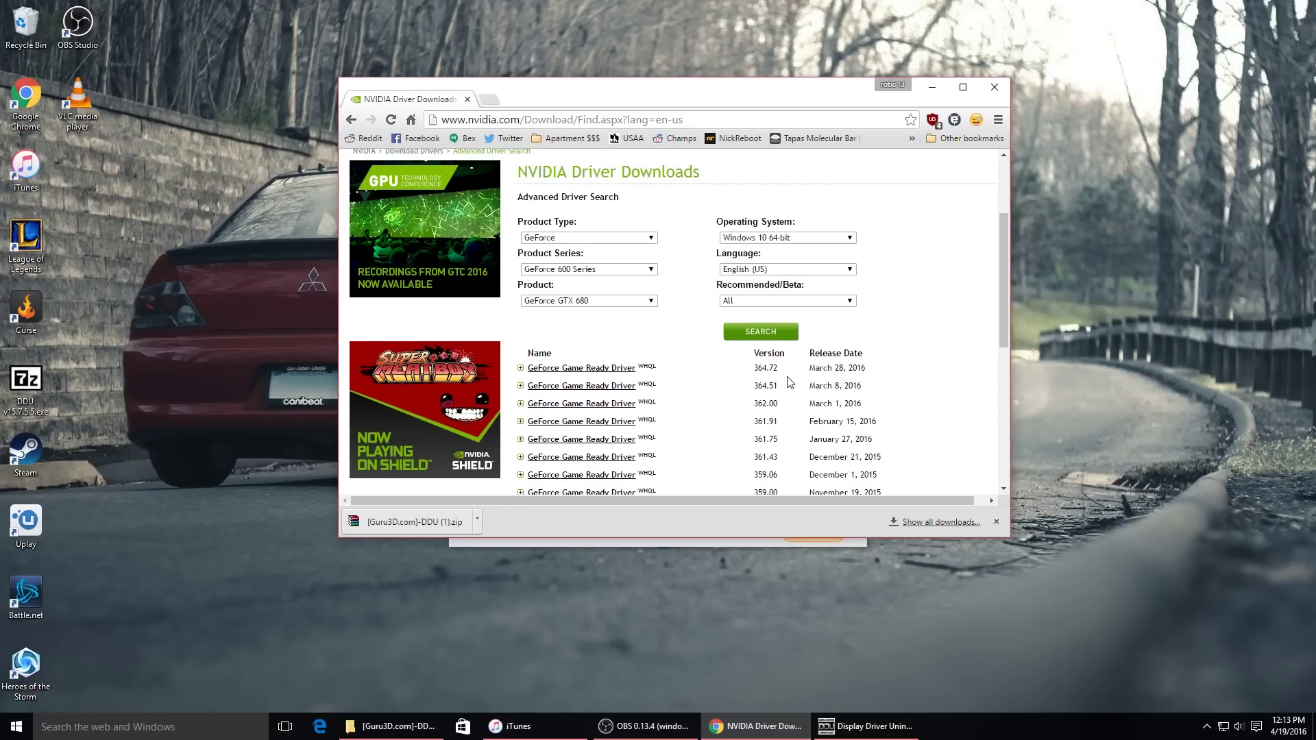
scroll(788, 382, "down", 2)
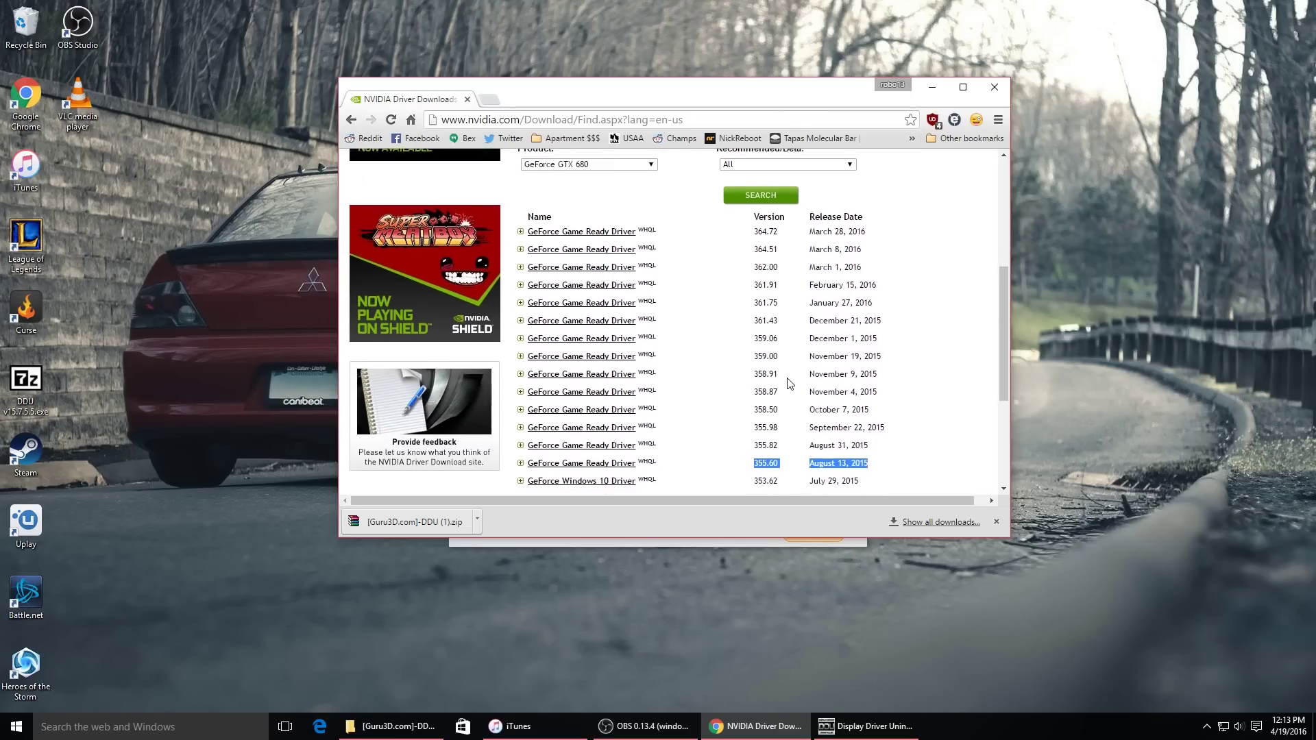
double_click(756, 266)
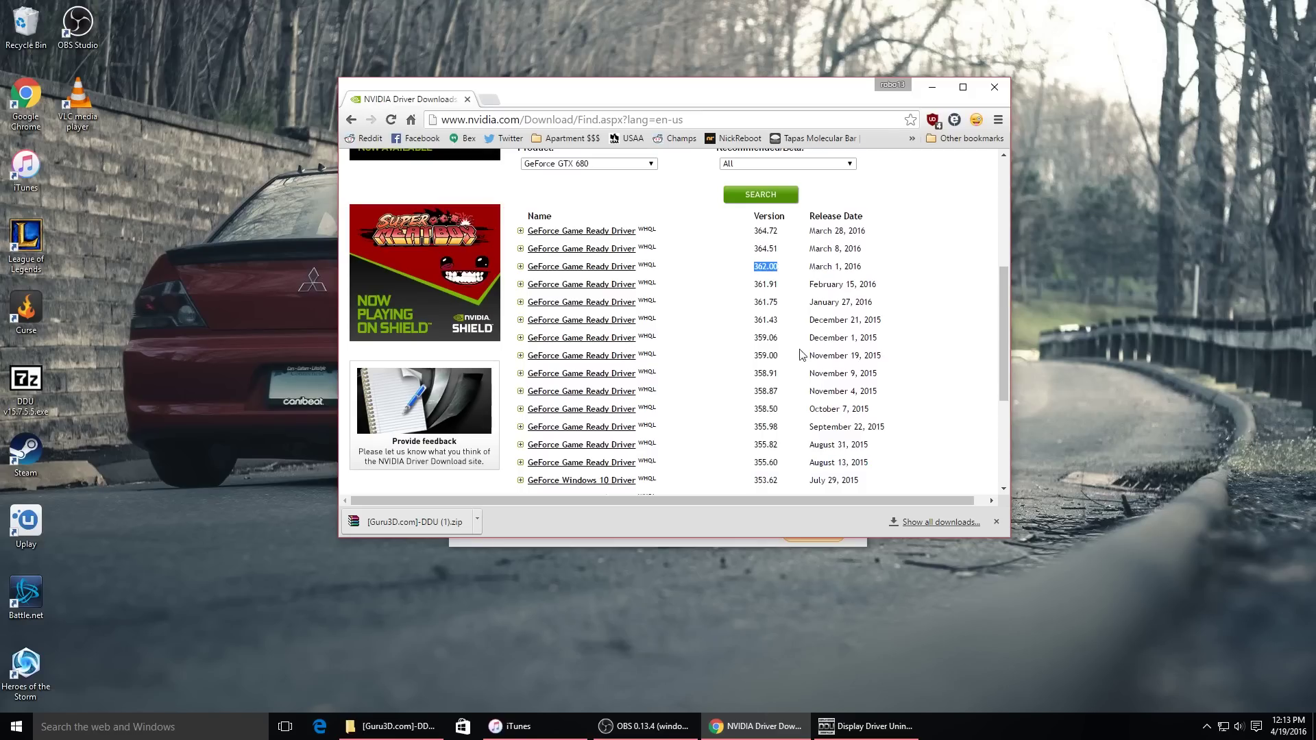
double_click(757, 462)
Step: Open the GeForce Game Ready Driver 362.00 page and start its download
left_click(581, 266)
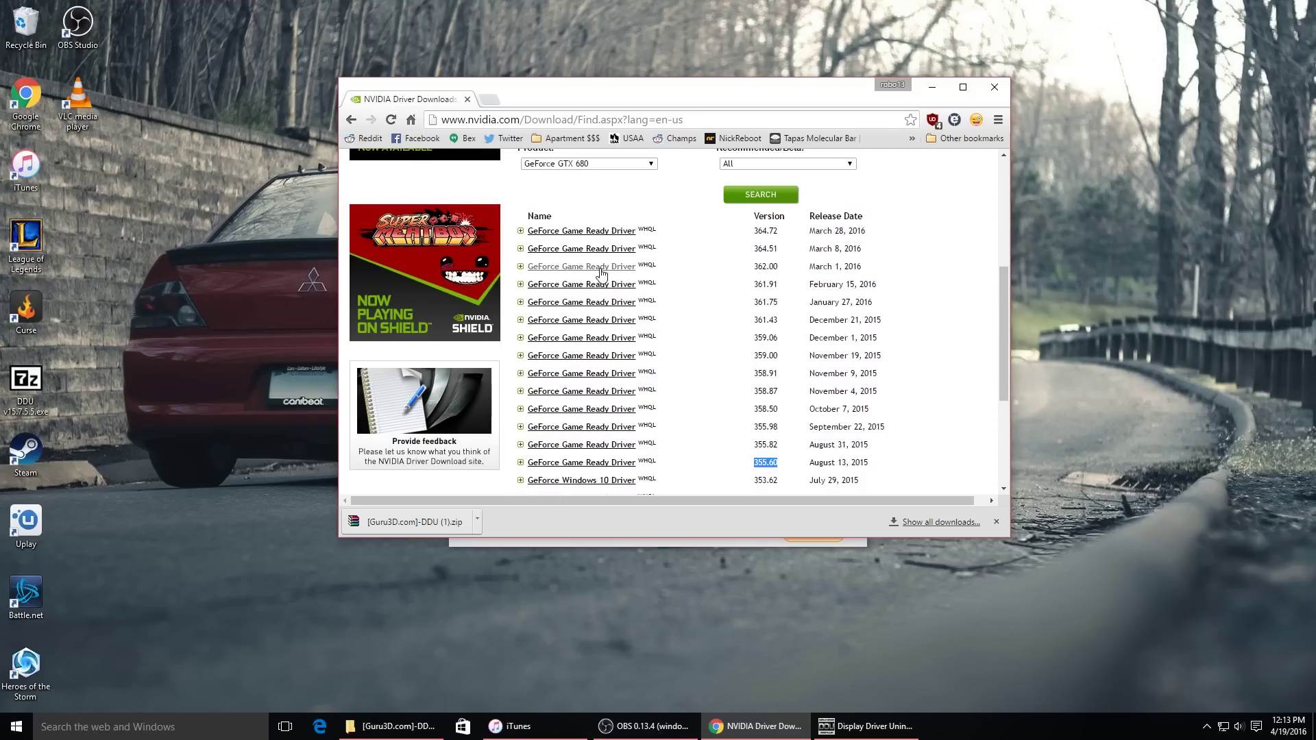
scroll(781, 363, "down", 1)
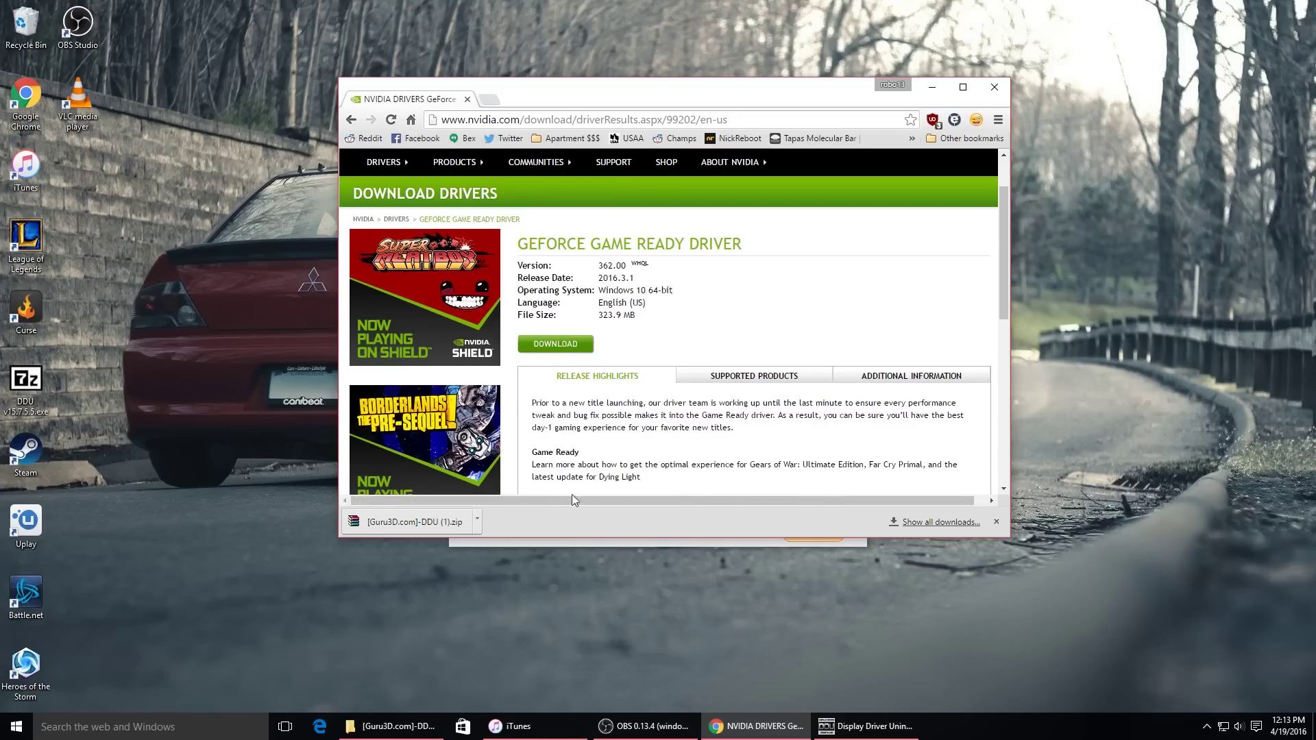
left_click(865, 725)
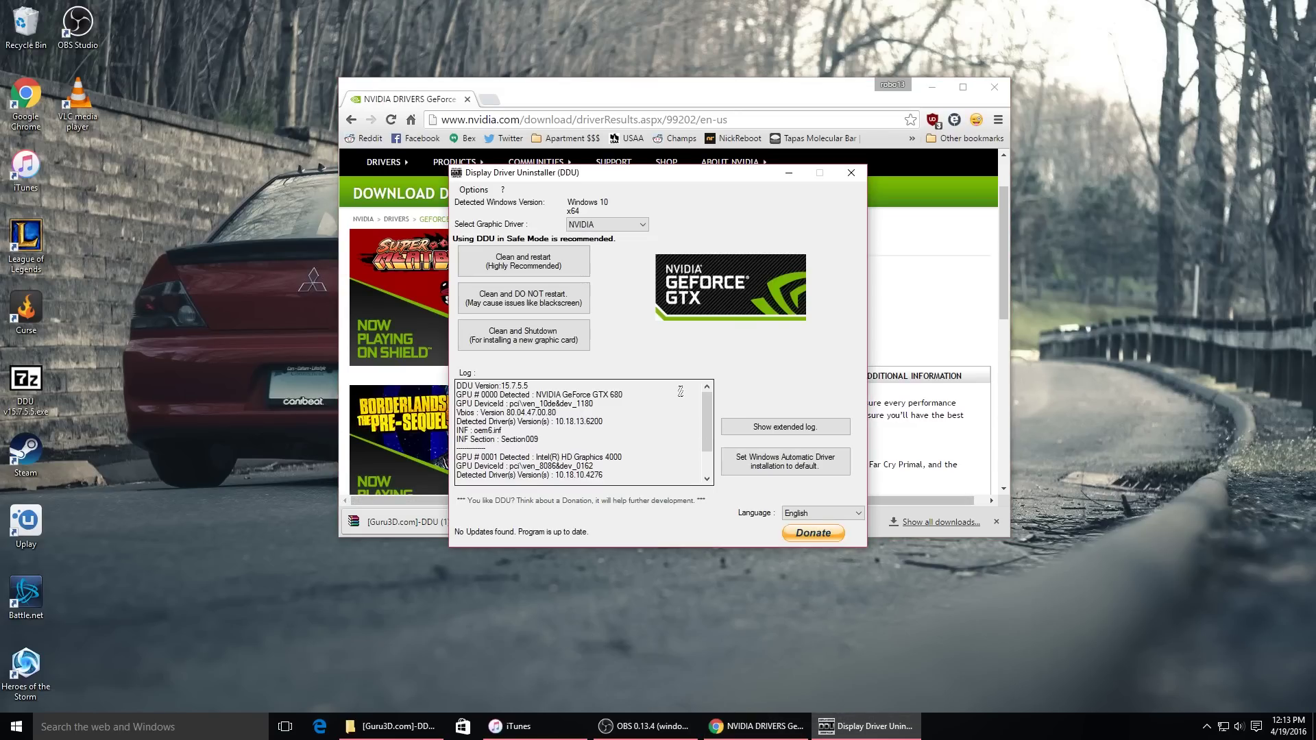
left_click(620, 101)
left_click(562, 348)
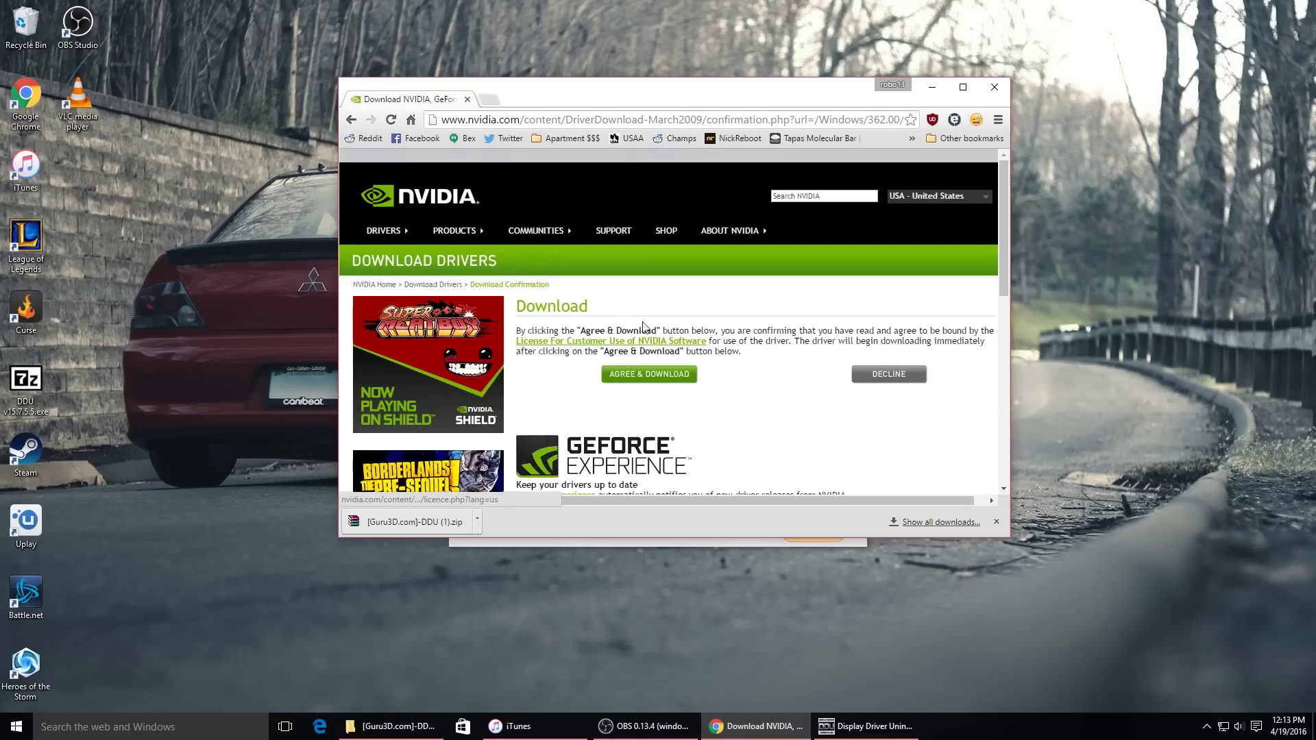
Step: Agree to the licence to download the 362.00 driver, then return to File Explorer
left_click(636, 376)
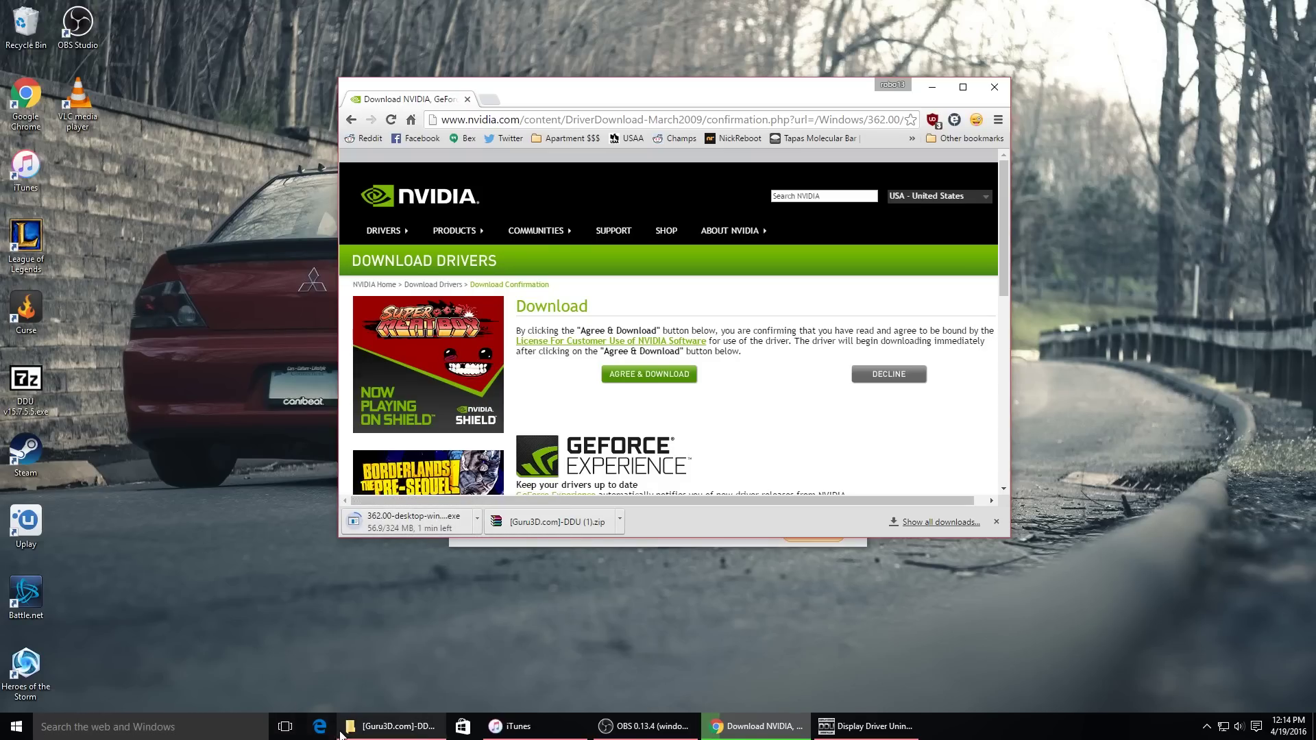
left_click(392, 726)
Step: Browse to C:\NVIDIA\DisplayDriver\362.00\Win10_64\International and run the 362.00 driver setup
left_click(418, 289)
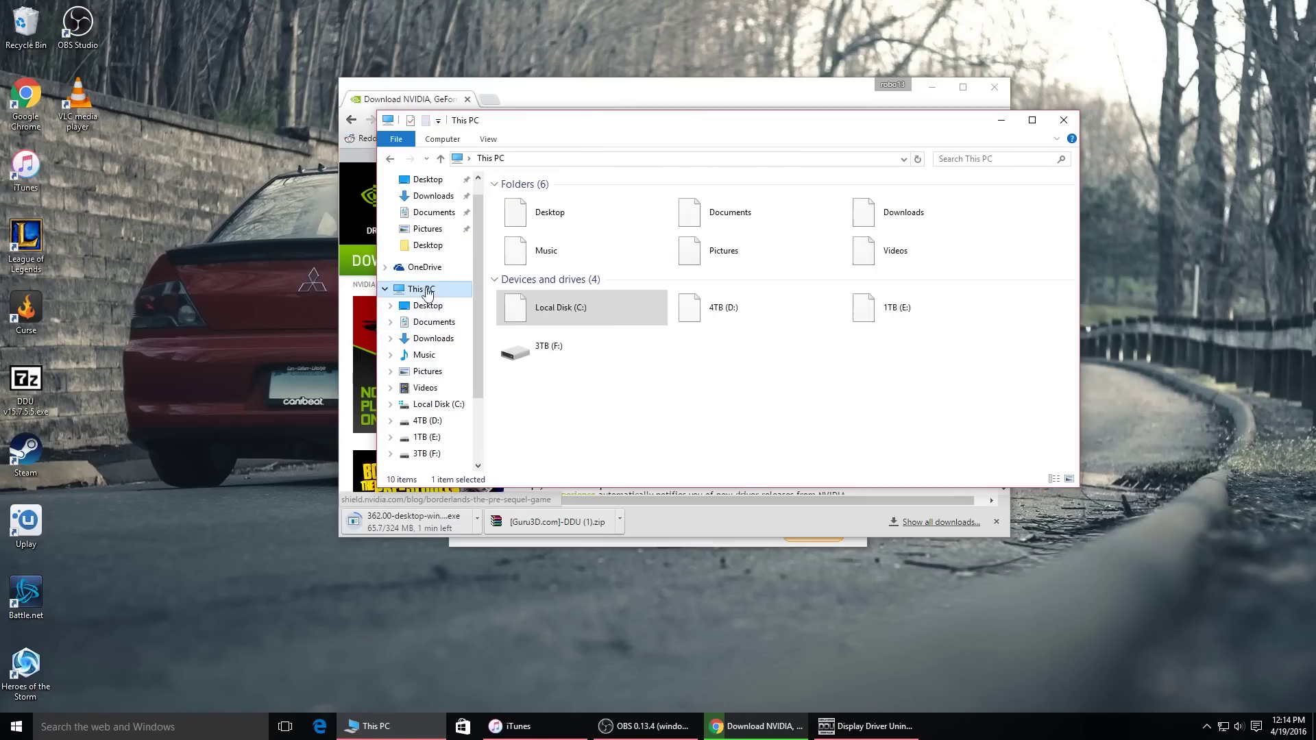
left_click(437, 403)
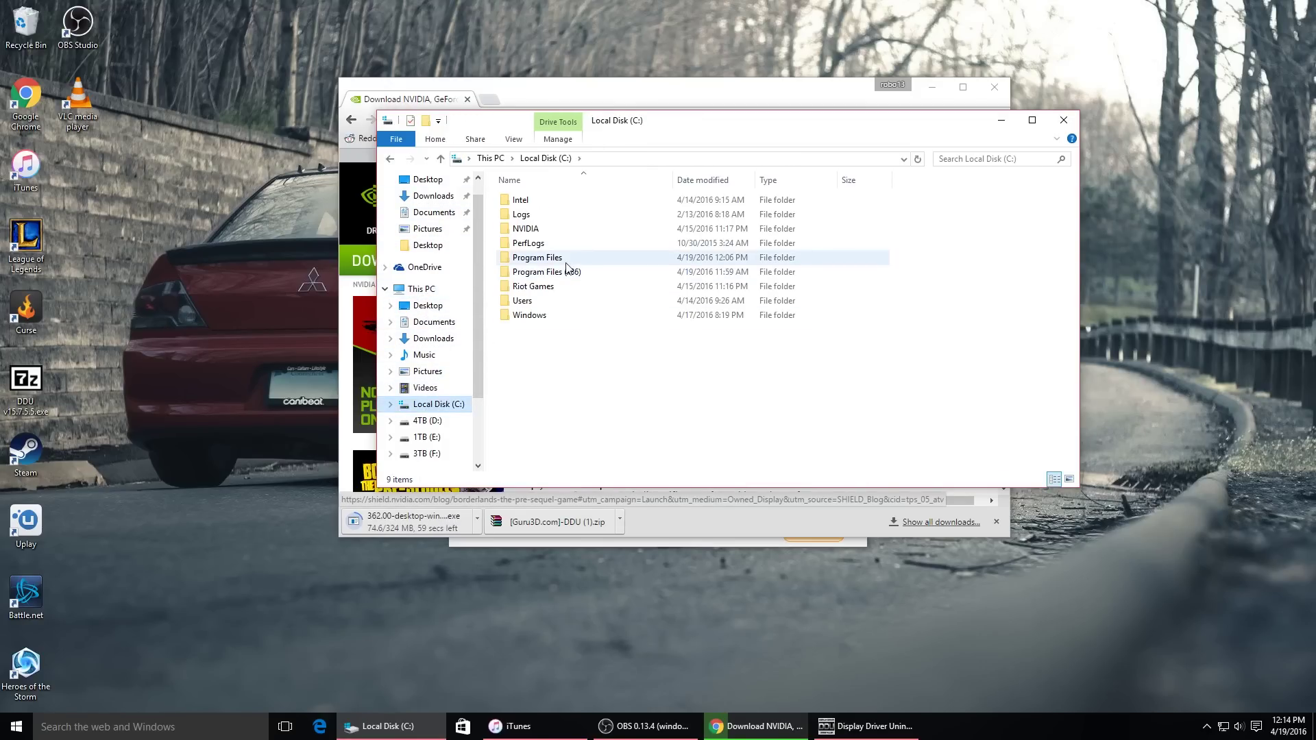
left_click(542, 230)
double_click(544, 234)
double_click(535, 202)
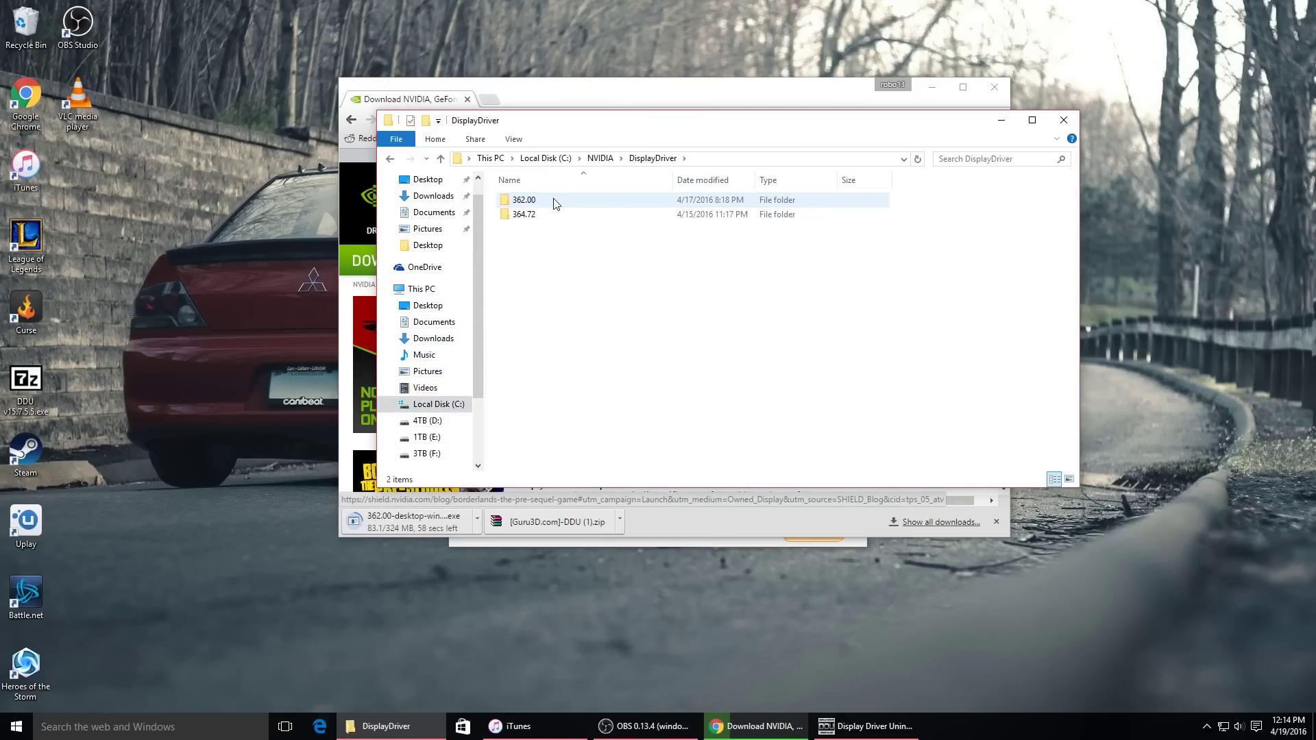
double_click(534, 200)
scroll(637, 328, "down", 5)
double_click(527, 463)
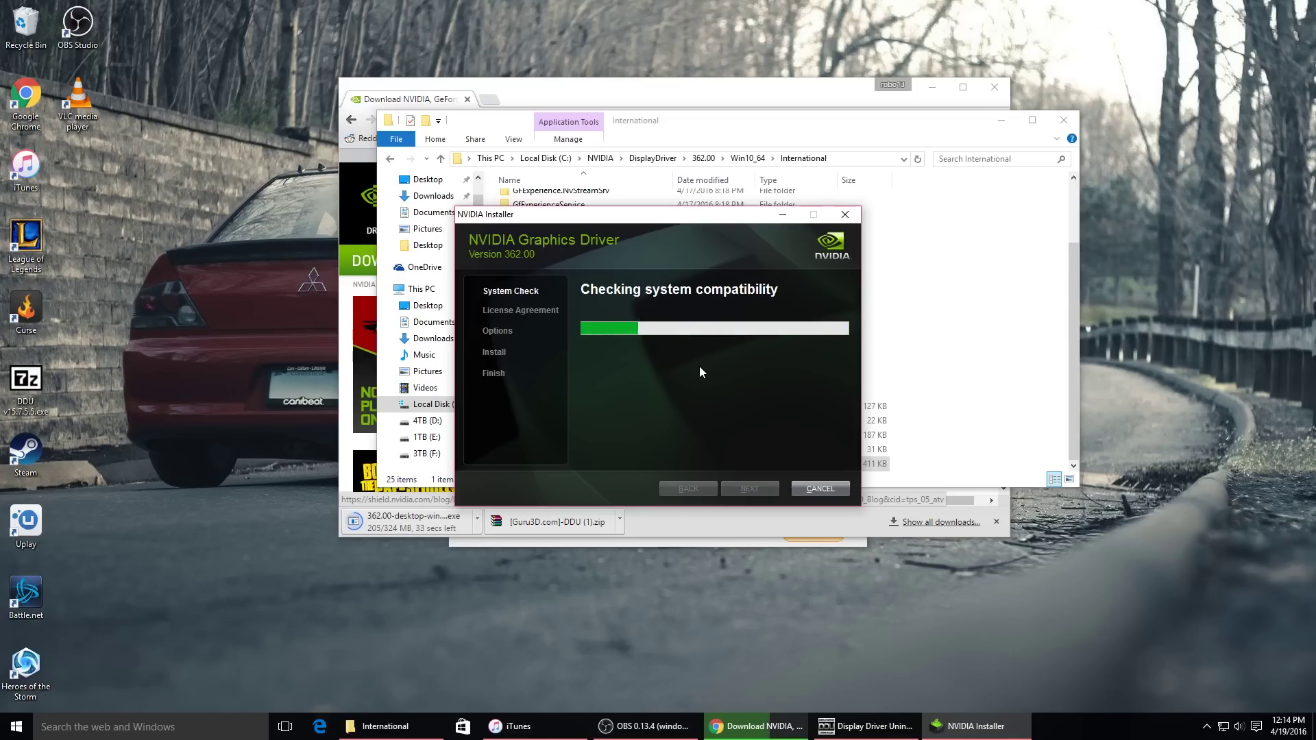
Step: Accept the NVIDIA licence and choose Custom (Advanced) installation to reach the component options
left_click(704, 486)
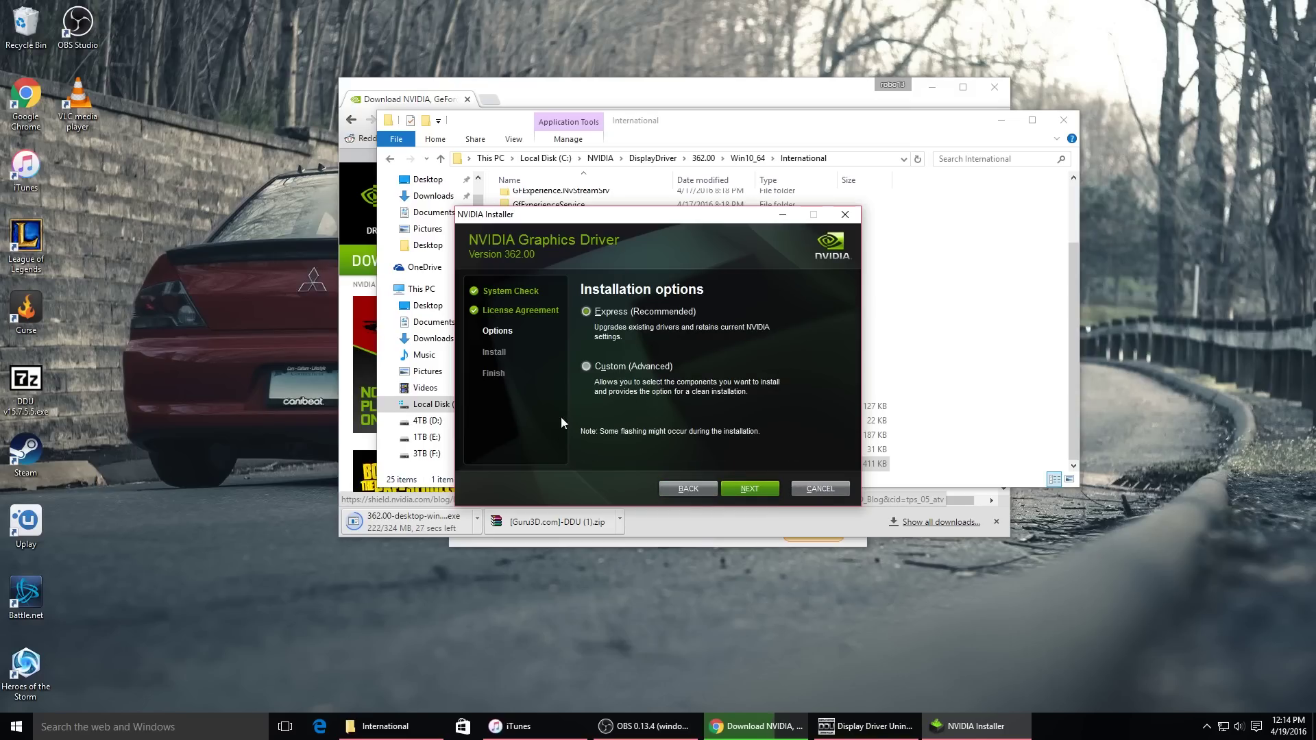
left_click(611, 366)
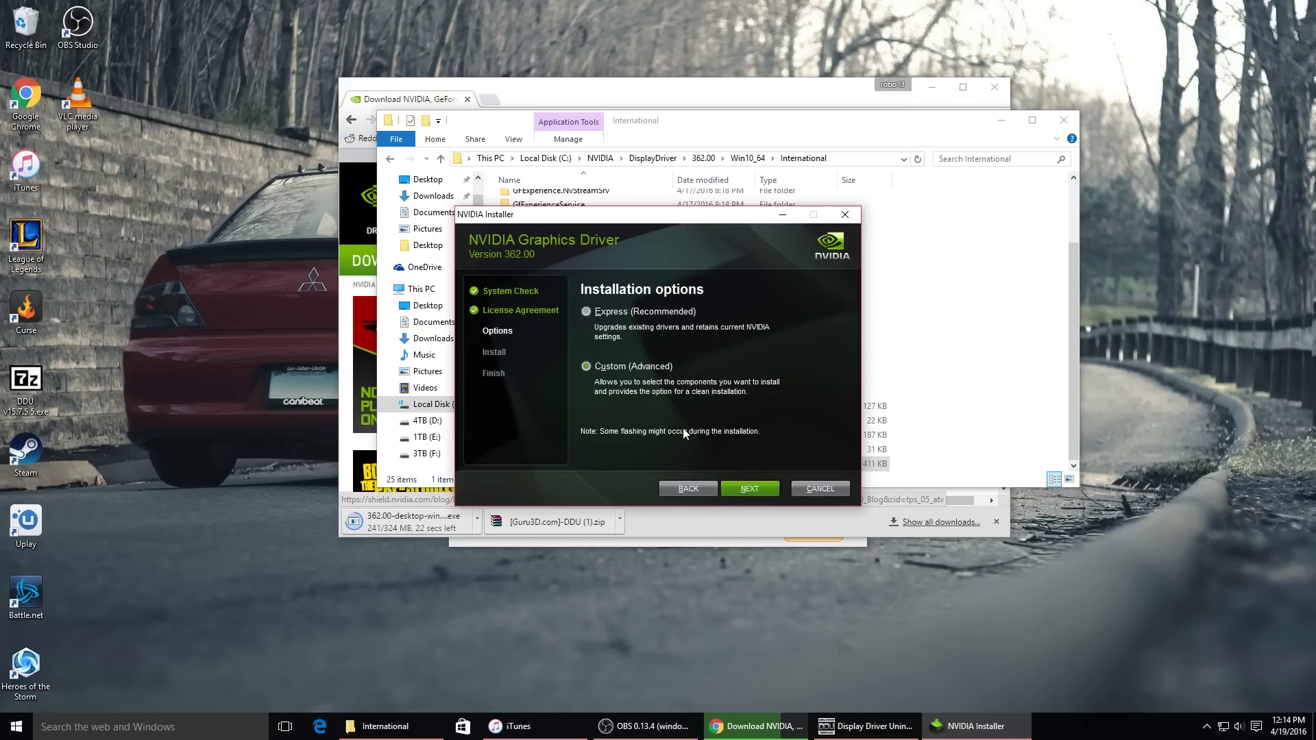
left_click(739, 491)
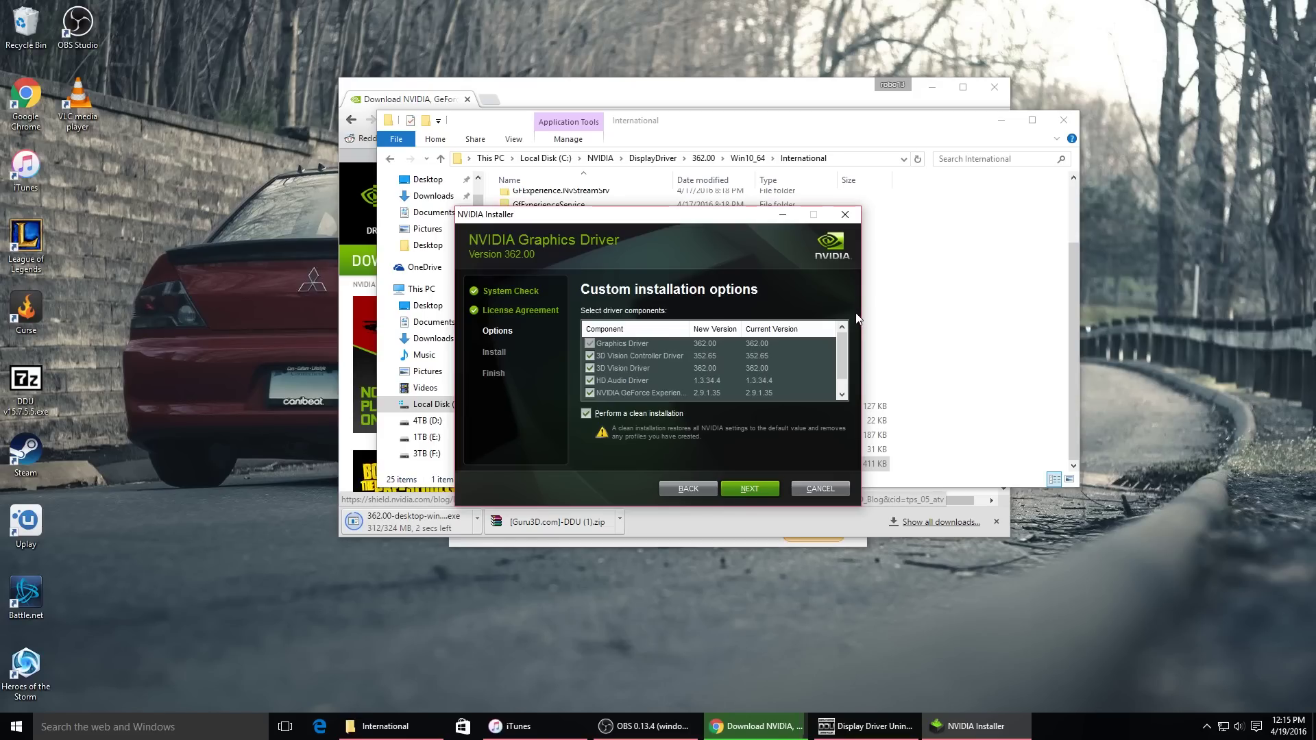
right_click(1146, 134)
left_click(1130, 165)
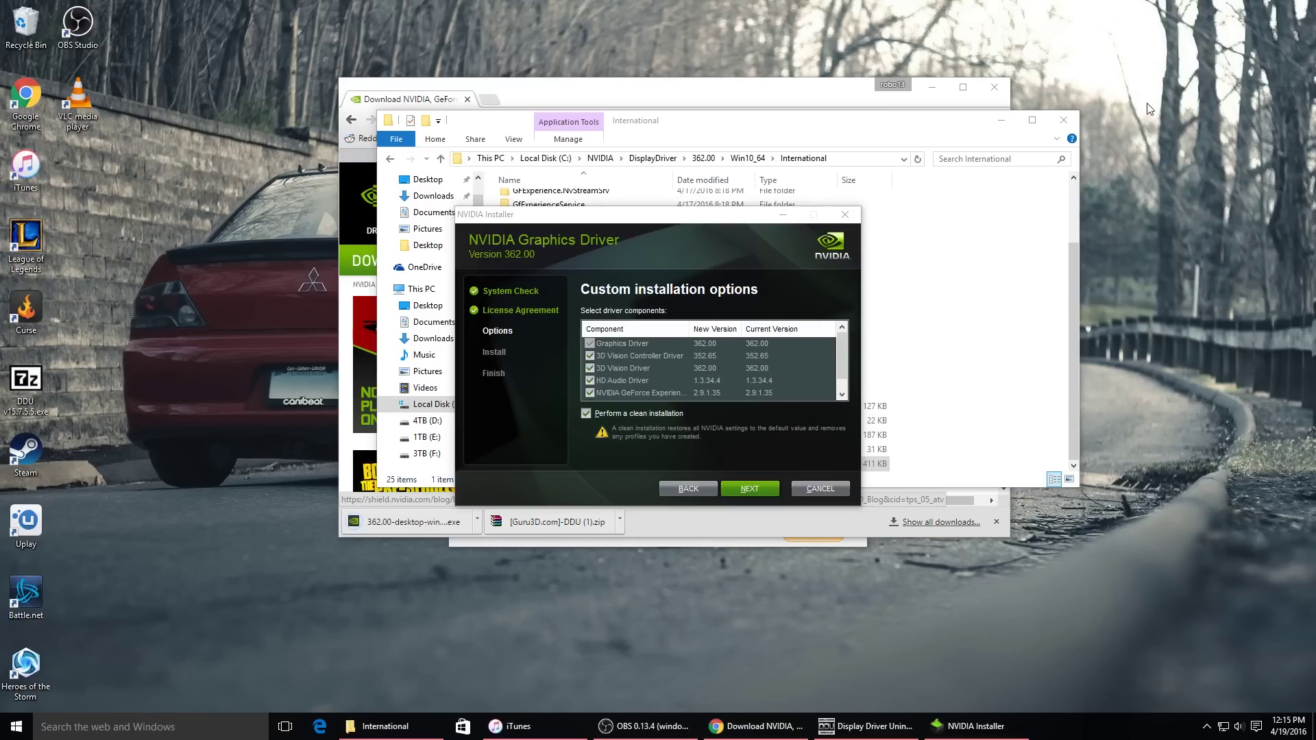